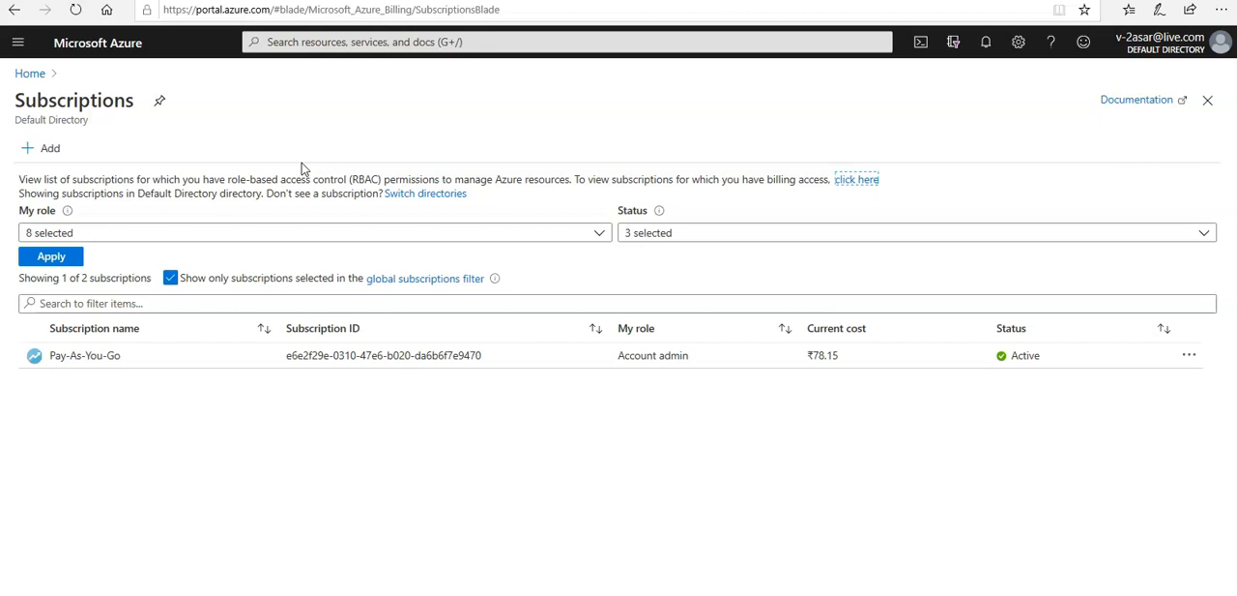
Step: Open the list of roles in the Pay-As-You-Go subscription's access control (IAM)
click(72, 356)
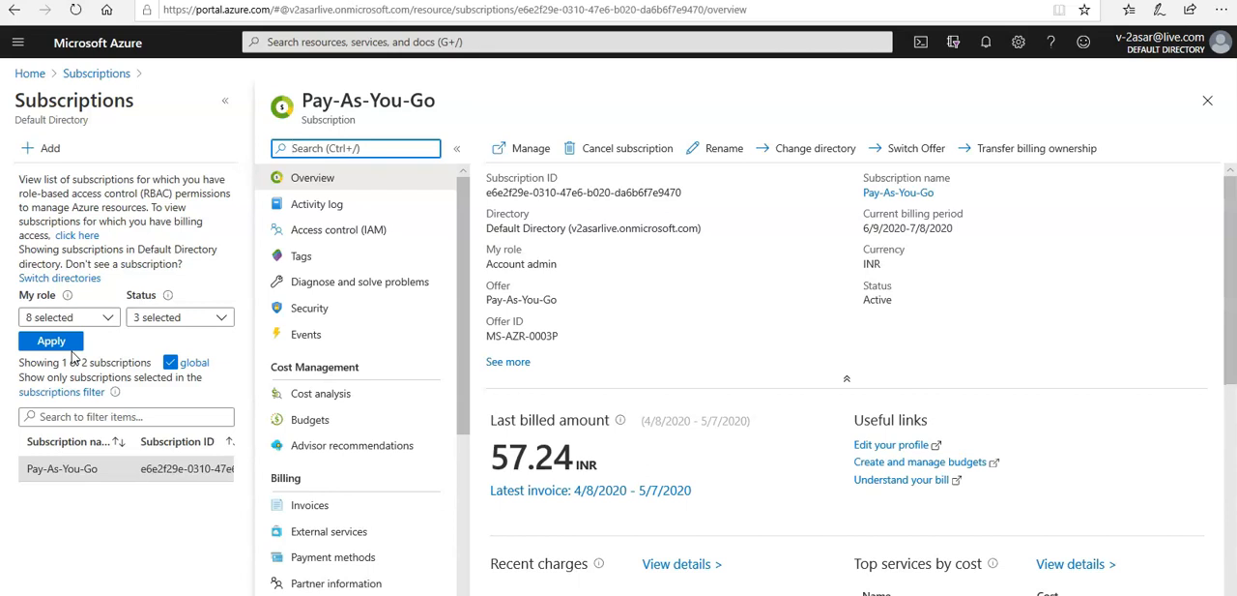
click(355, 248)
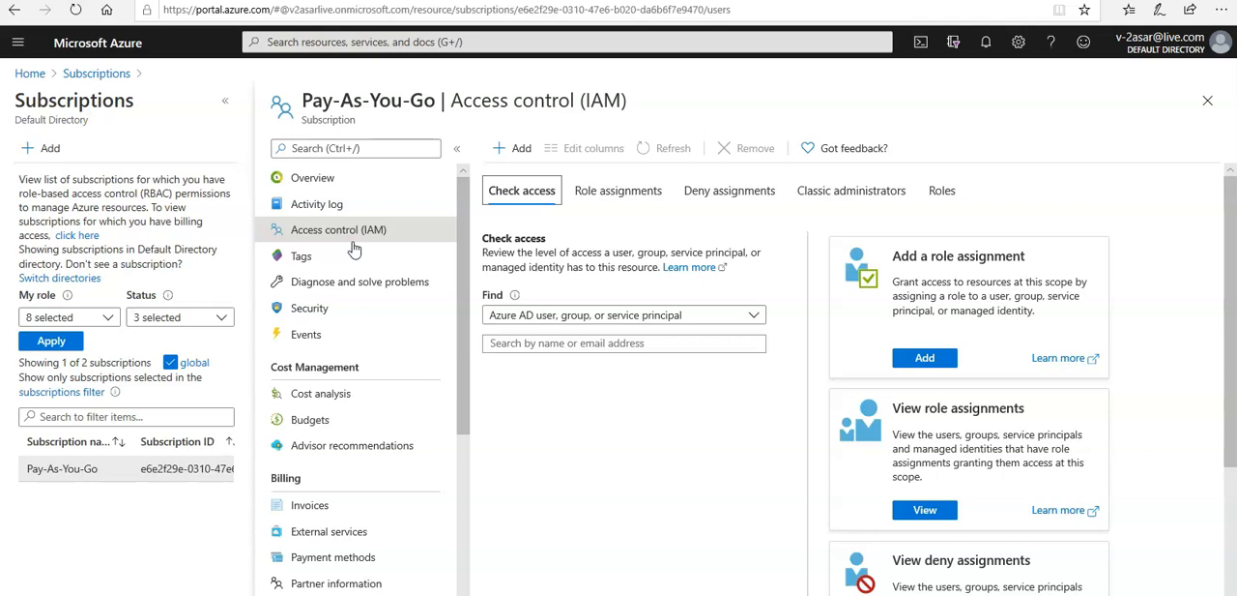
click(942, 192)
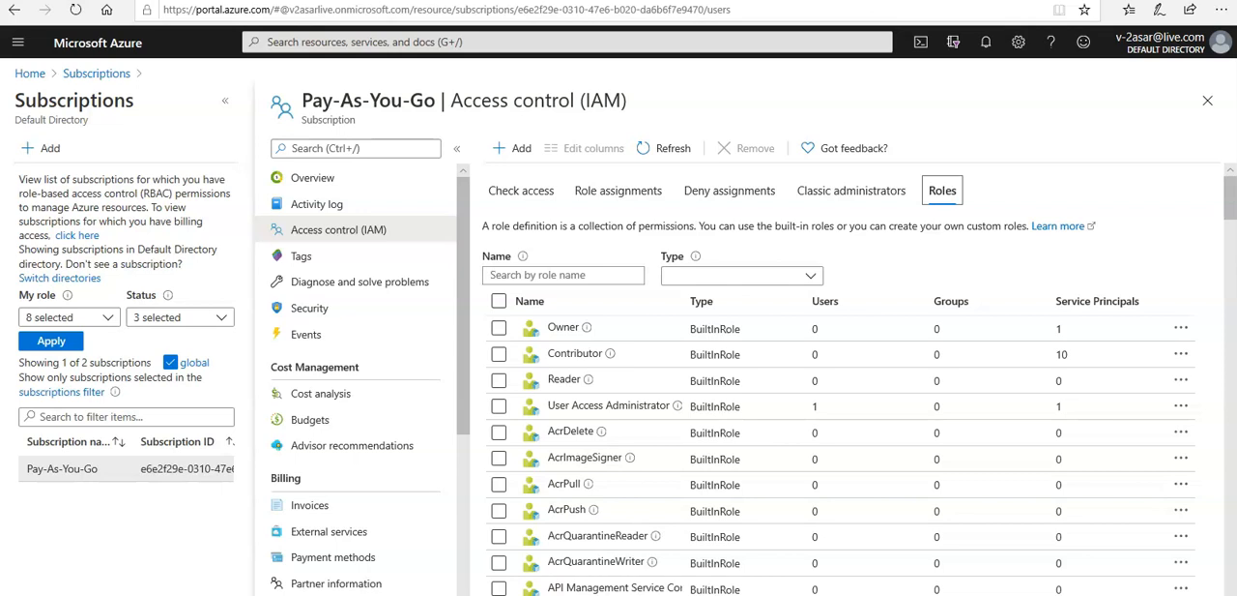
Step: Filter the subscription's roles by "billi" and open the options of the Billing Reader role
click(570, 275)
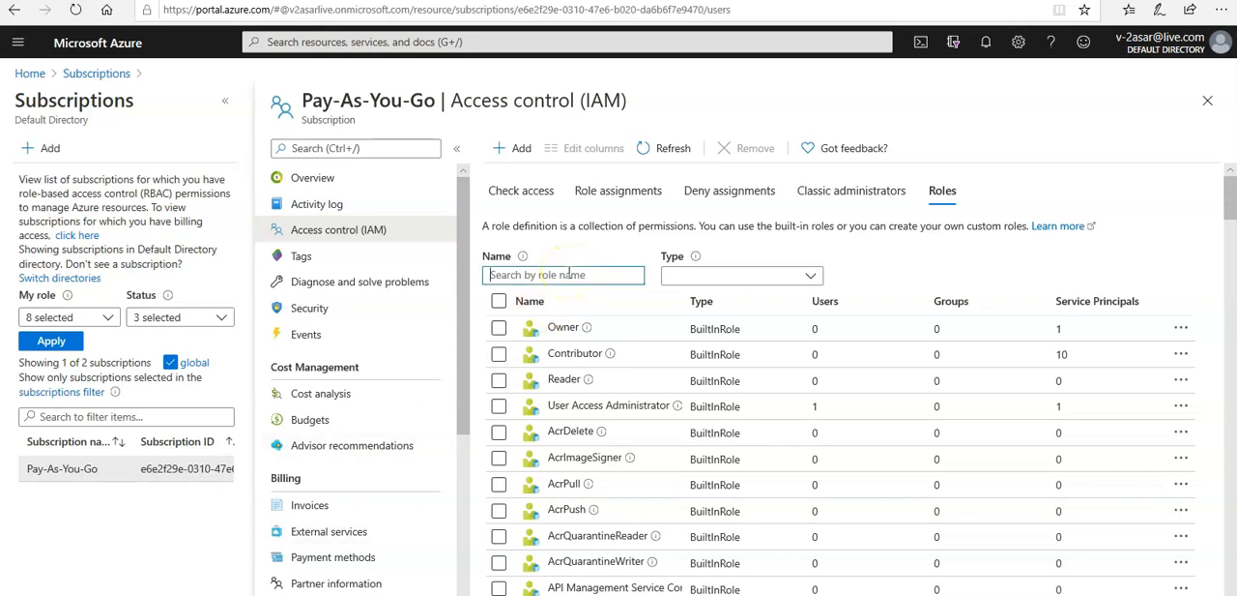
text(billi)
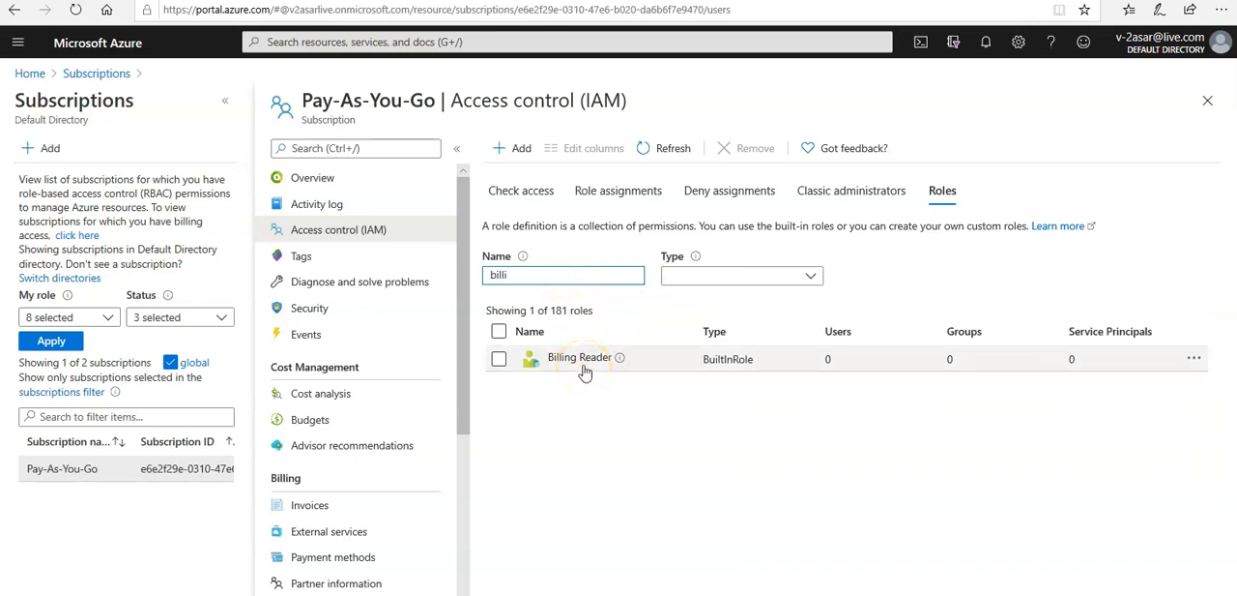
click(1194, 364)
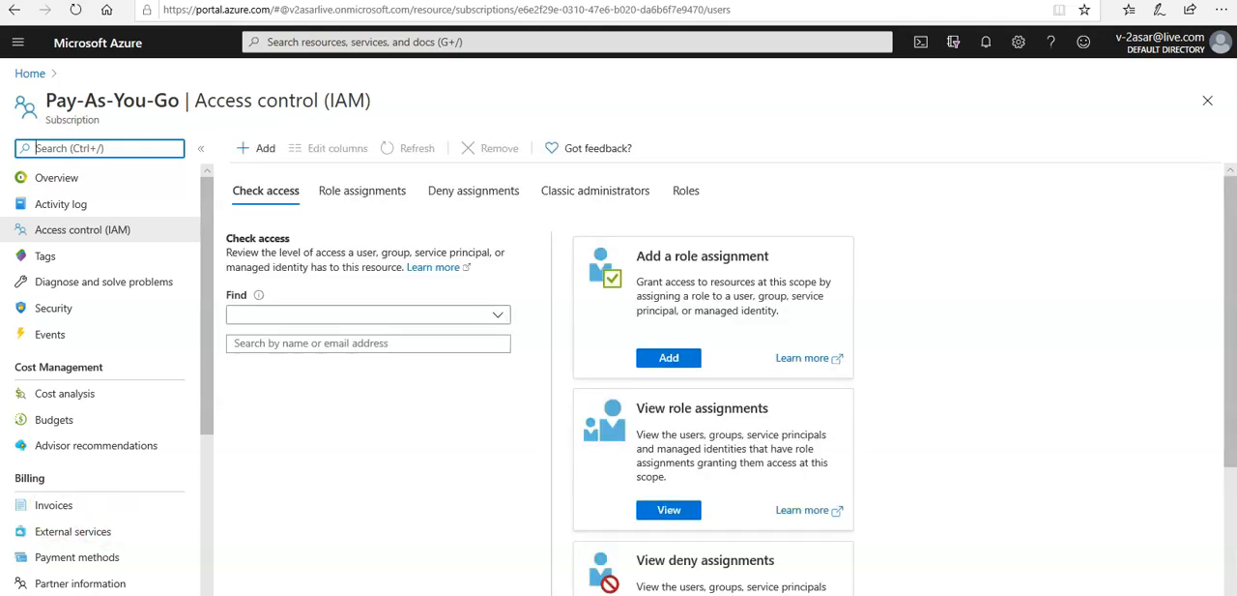
Step: Clone the built-in Data Purger role from the subscription's roles list to start a custom role
click(684, 194)
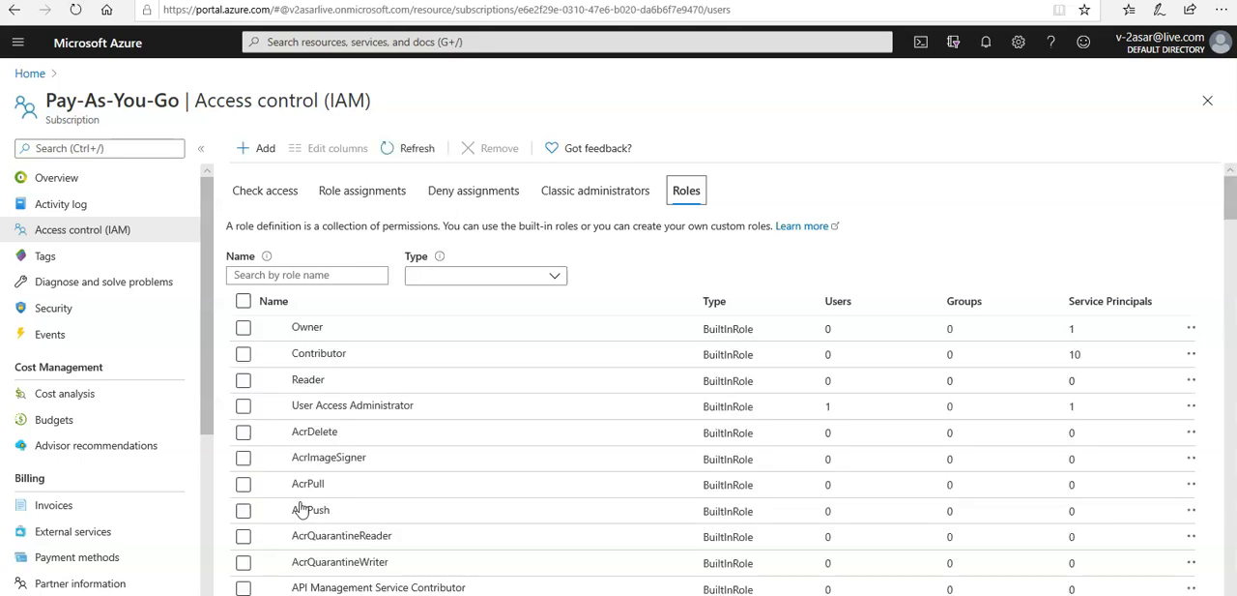
drag(1231, 203, 1232, 320)
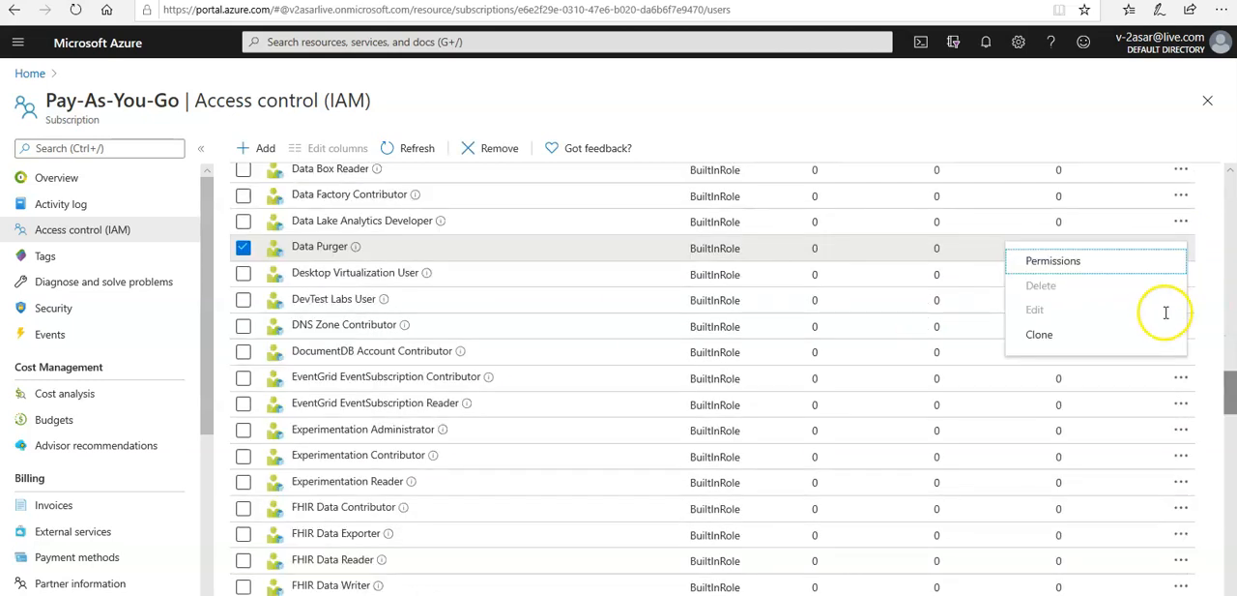
click(1039, 338)
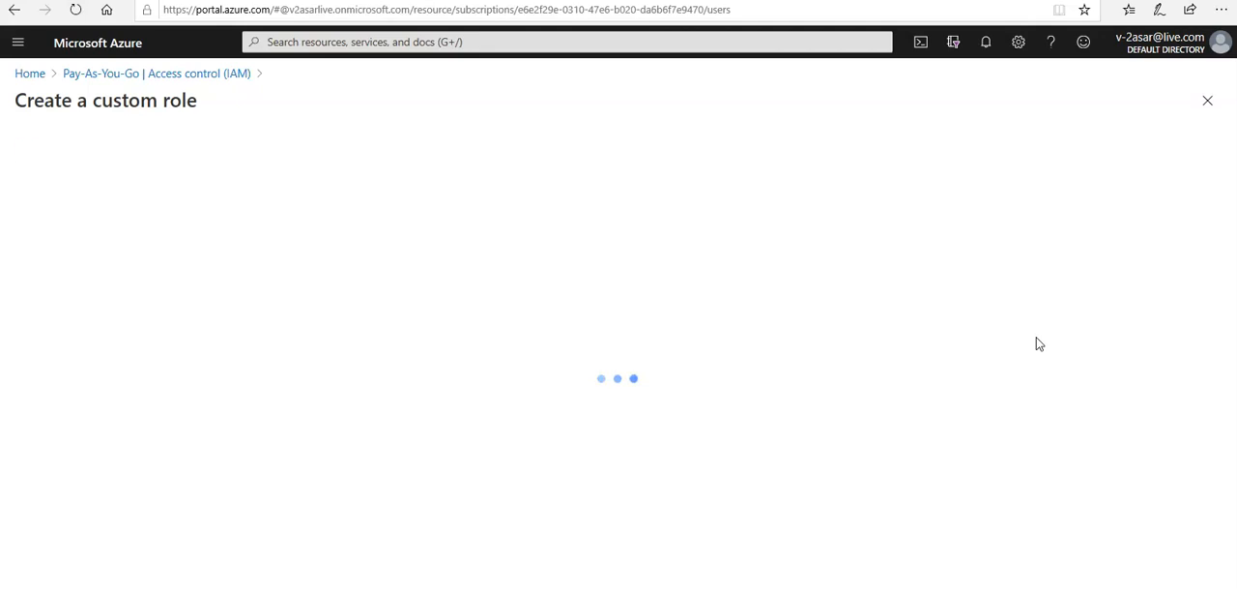
Step: Name the custom role "Billing Reader Plus"
click(357, 283)
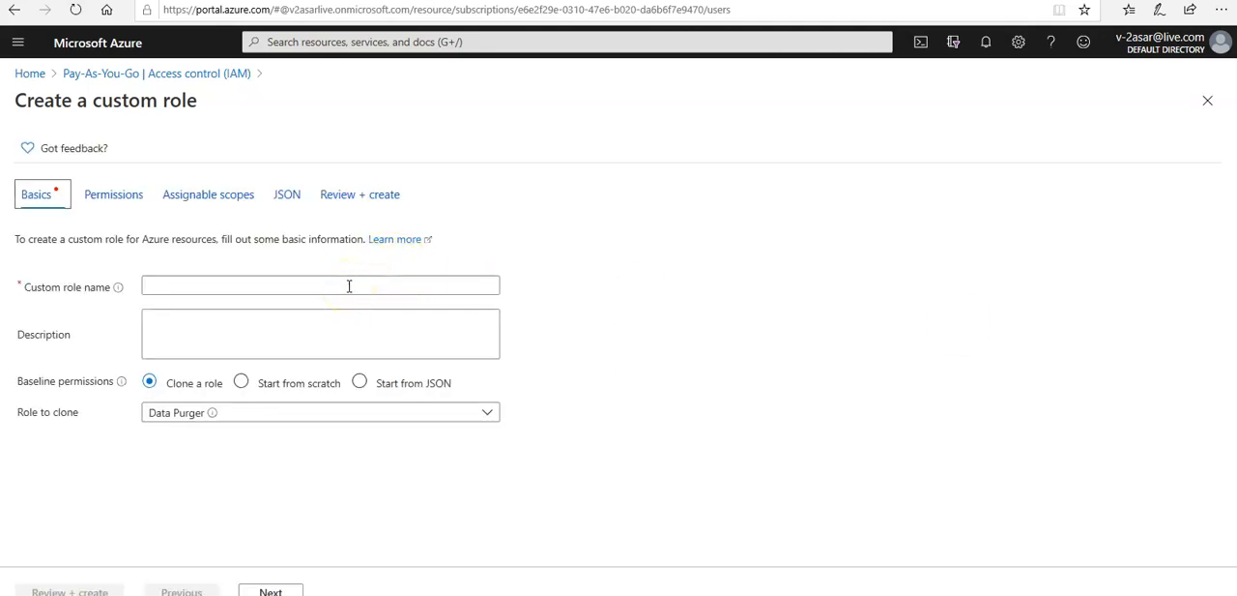
click(349, 287)
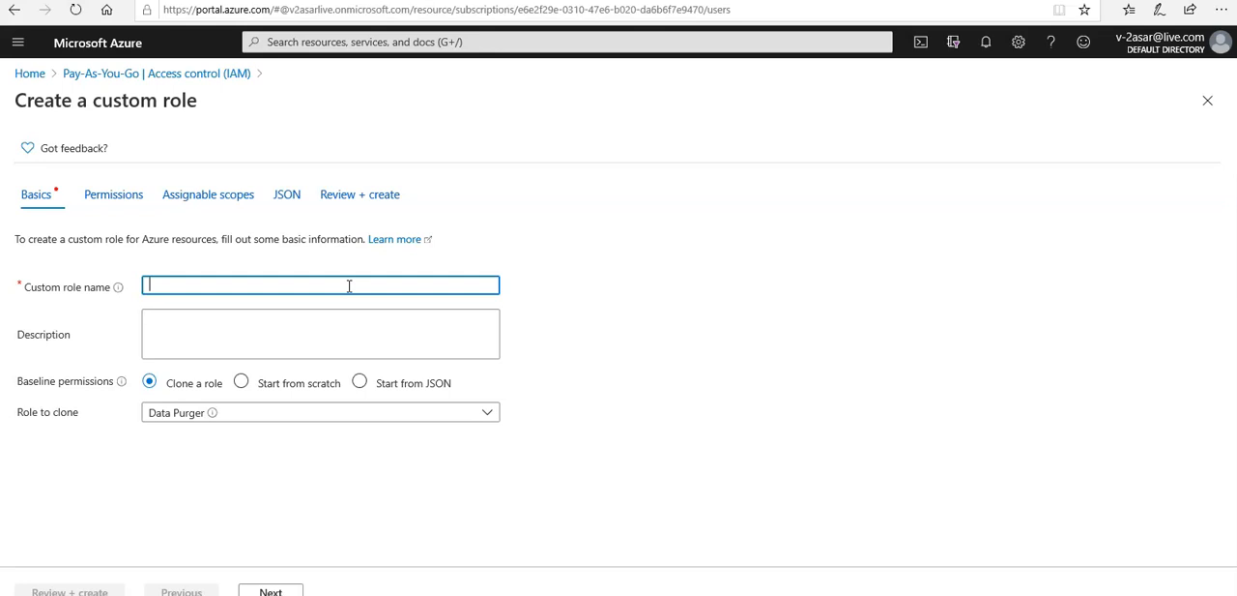
text(Billin)
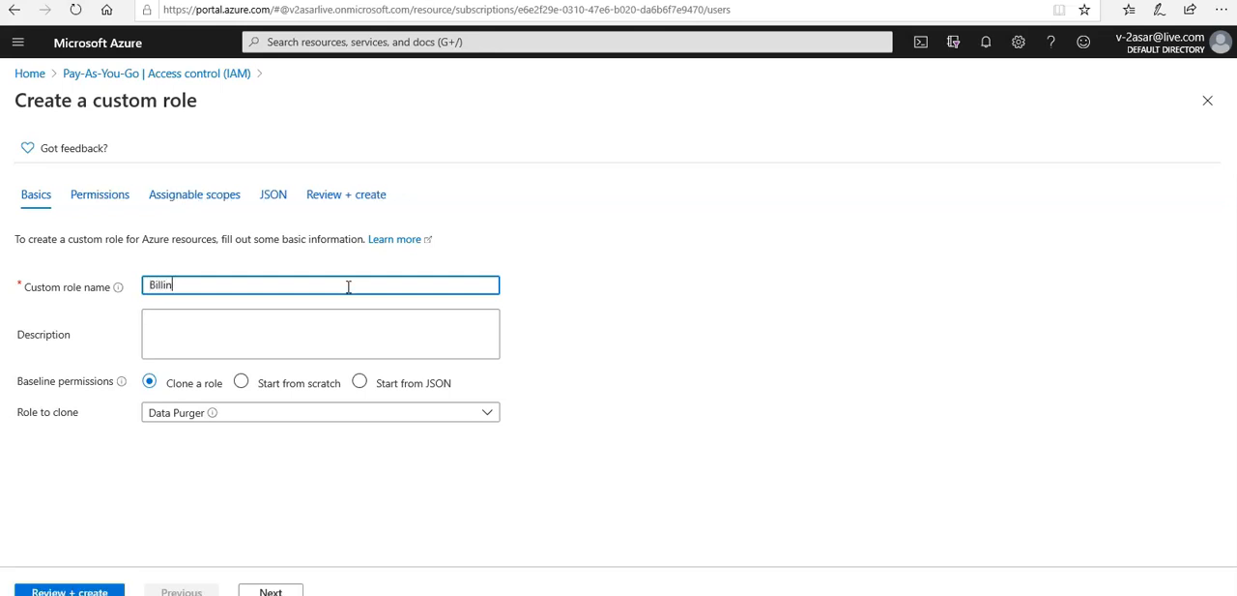
text(g rEader Plus)
key(BackSpace)
key(BackSpace)
key(BackSpace)
key(BackSpace)
key(BackSpace)
key(BackSpace)
key(BackSpace)
key(BackSpace)
key(BackSpace)
key(BackSpace)
key(BackSpace)
key(BackSpace)
key(BackSpace)
key(BackSpace)
key(BackSpace)
key(BackSpace)
key(BackSpace)
key(BackSpace)
key(BackSpace)
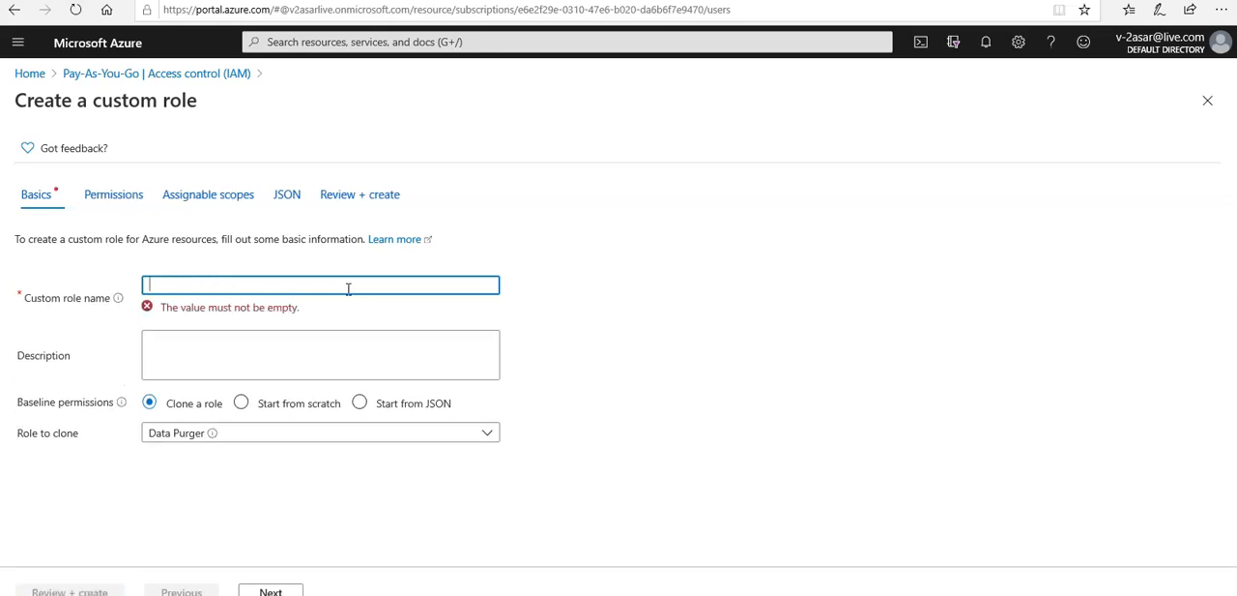
text(Billing Re)
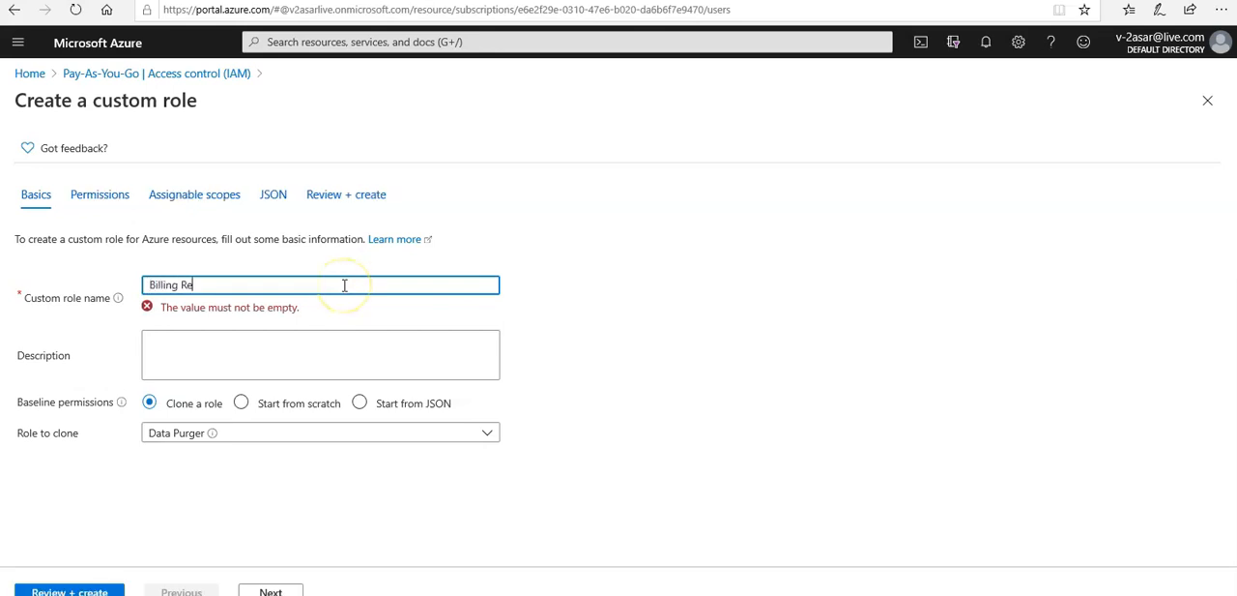
text(ader Plus)
click(204, 329)
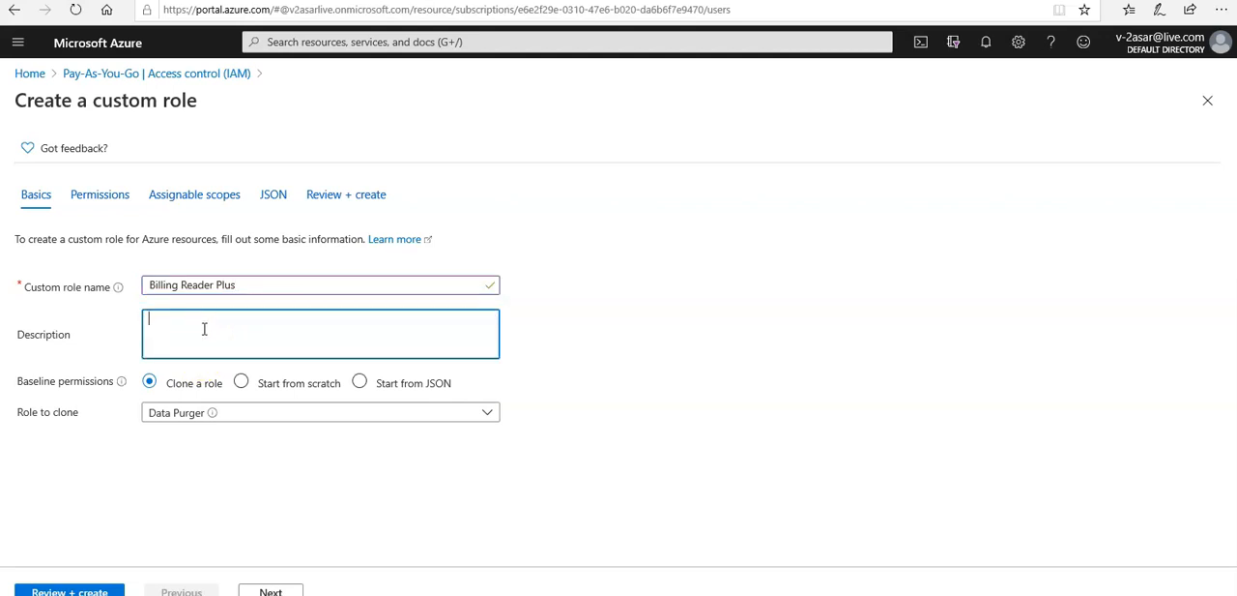
Step: Search the roles to clone for "billing" and choose Billing Reader as the custom role's baseline
click(177, 419)
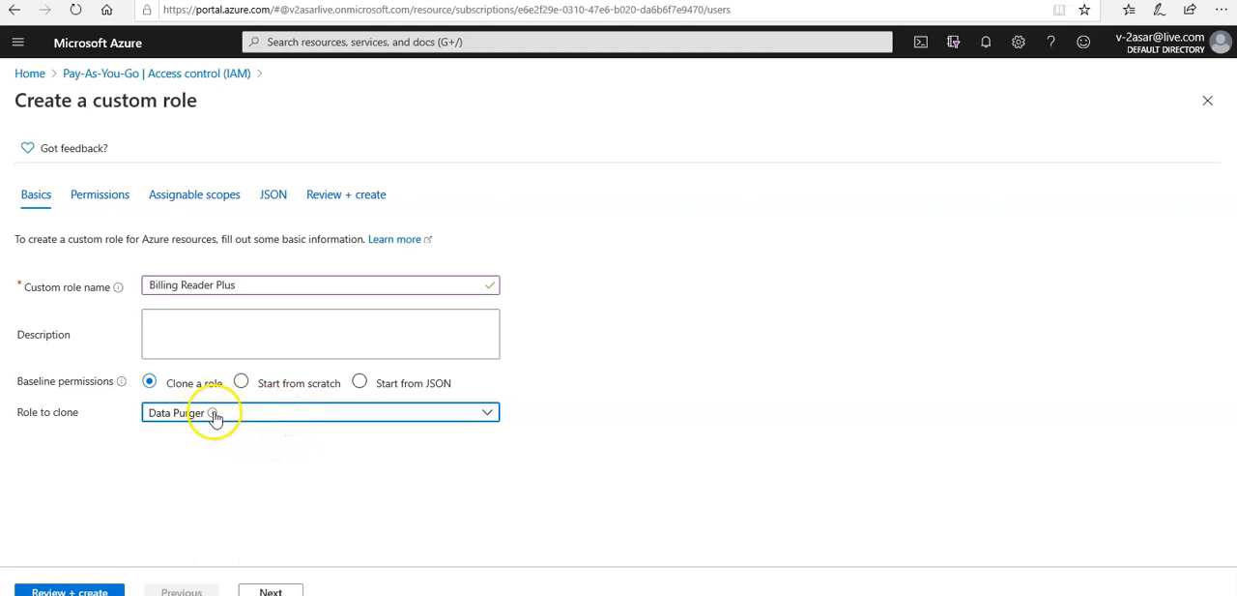
click(214, 414)
text(billing)
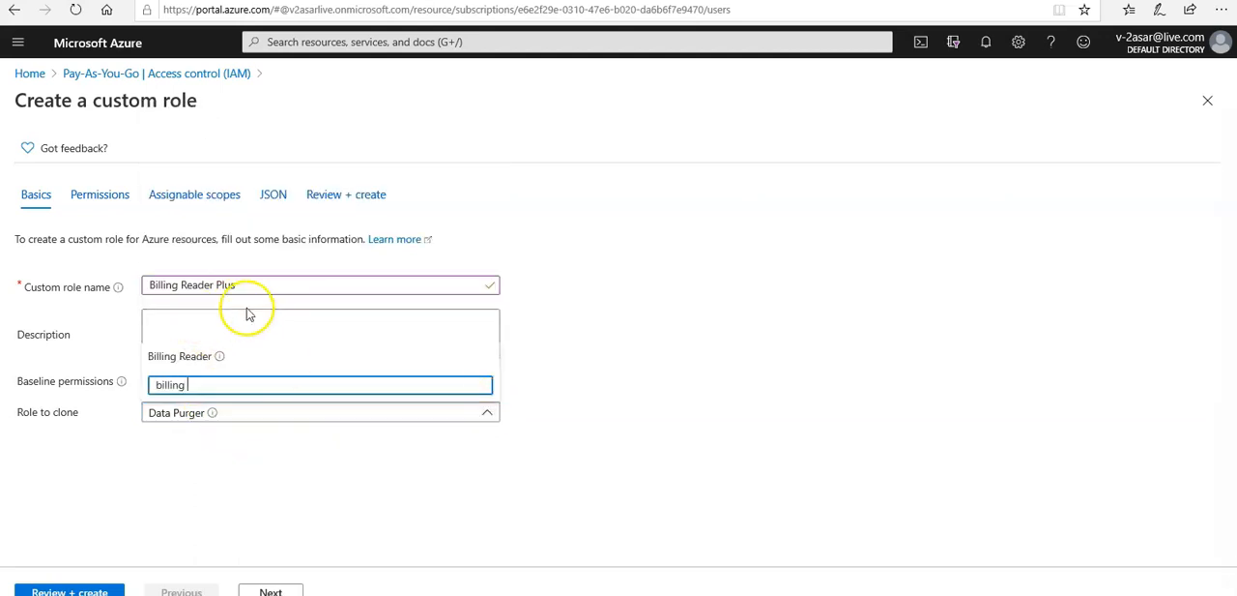
click(192, 360)
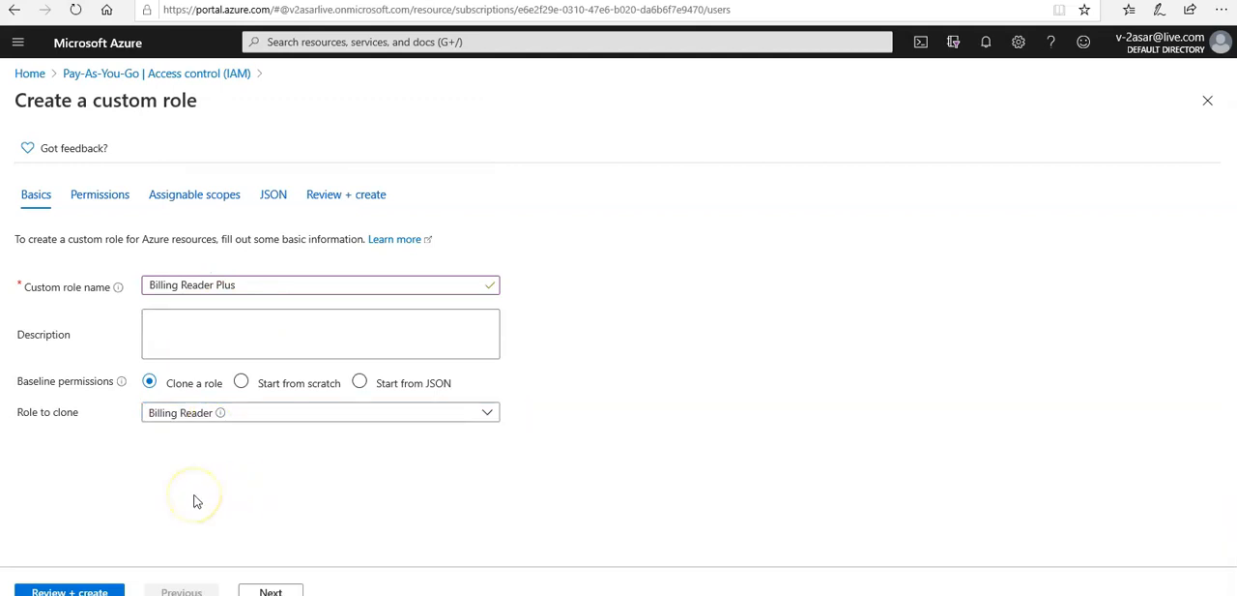
Step: Search the permissions to add to the custom role for "invoice" and open the Microsoft Billing provider's permissions
click(263, 587)
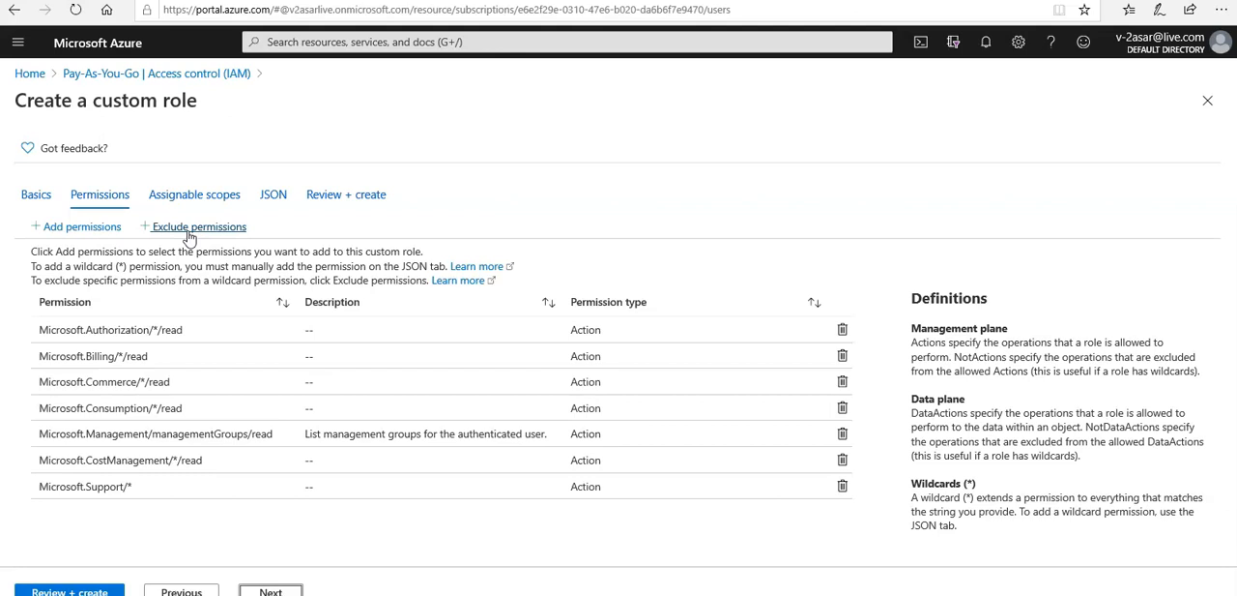
click(84, 227)
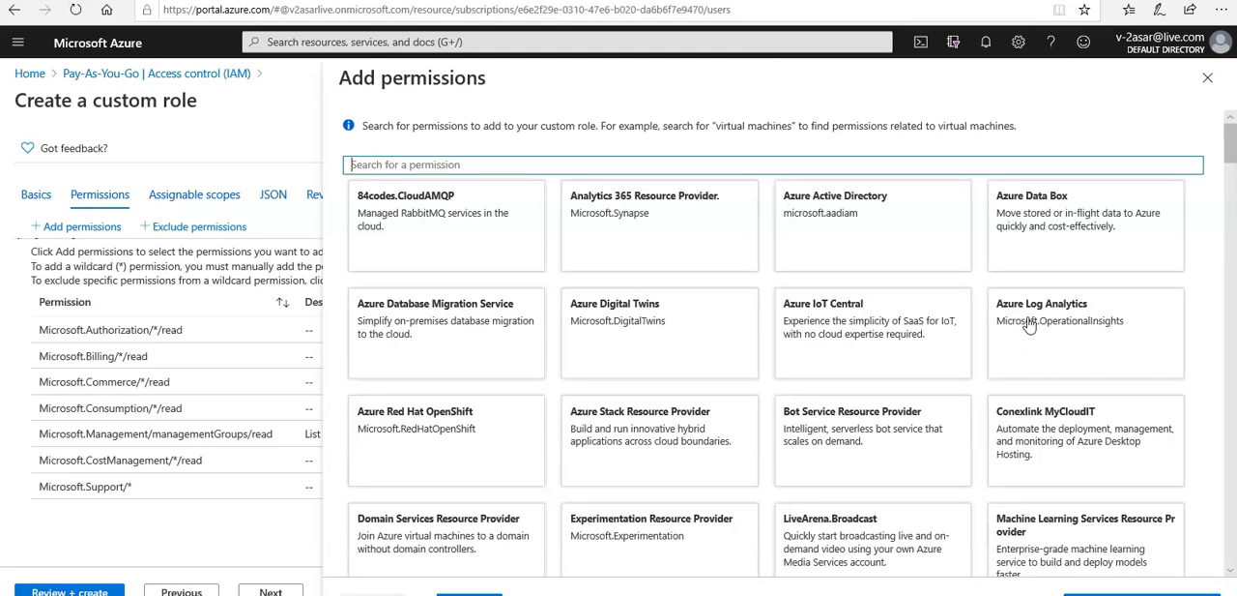
click(507, 168)
text(invoice)
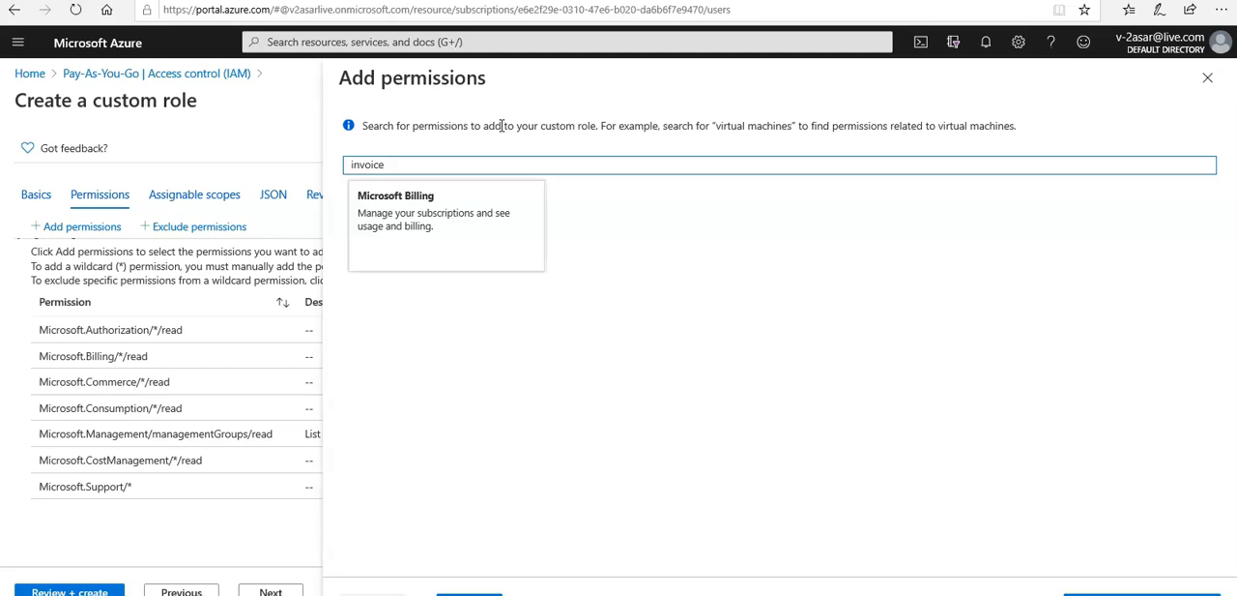
click(438, 228)
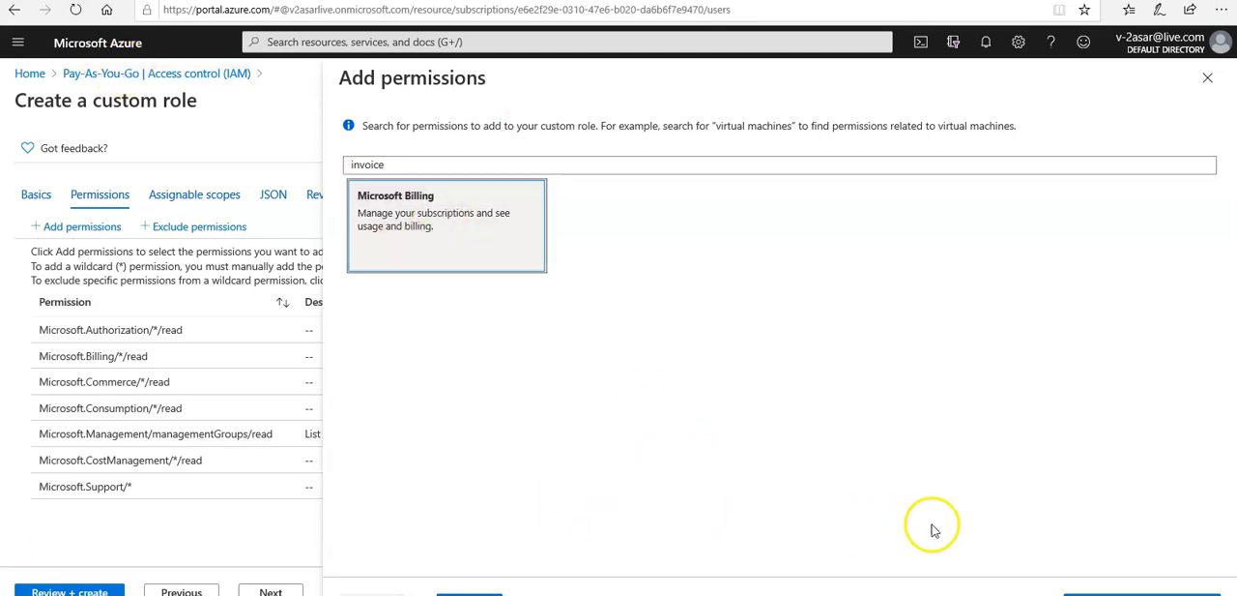
click(420, 244)
double_click(420, 242)
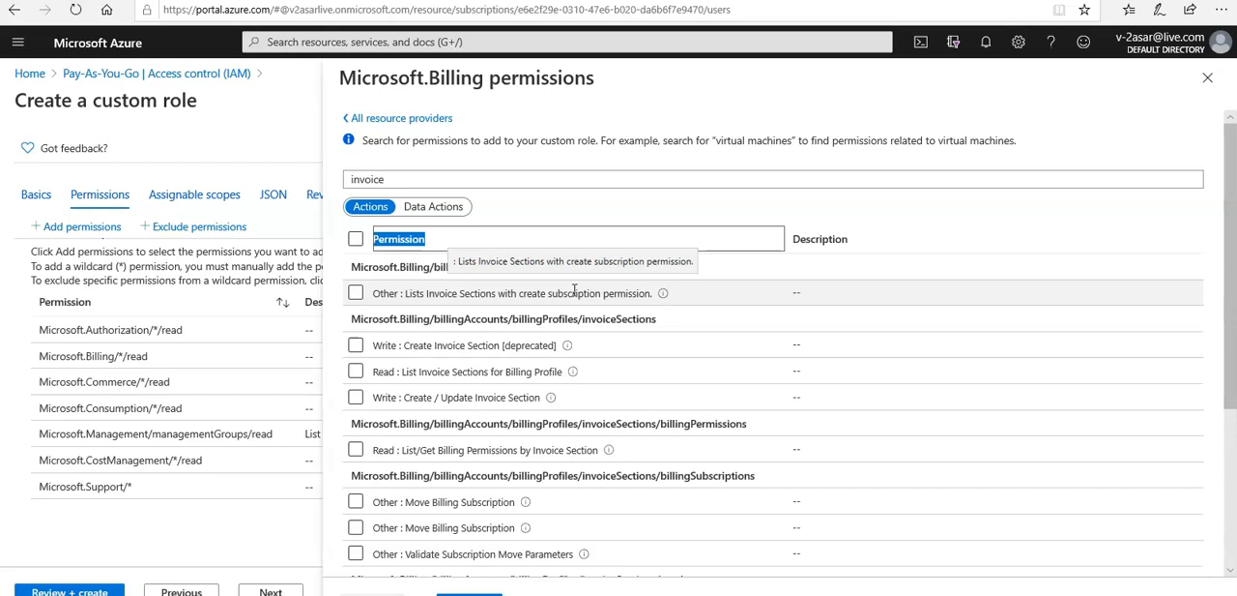
Step: Examine the invoice-related Microsoft.Billing permissions under both Actions and Data Actions
drag(1226, 345, 1231, 518)
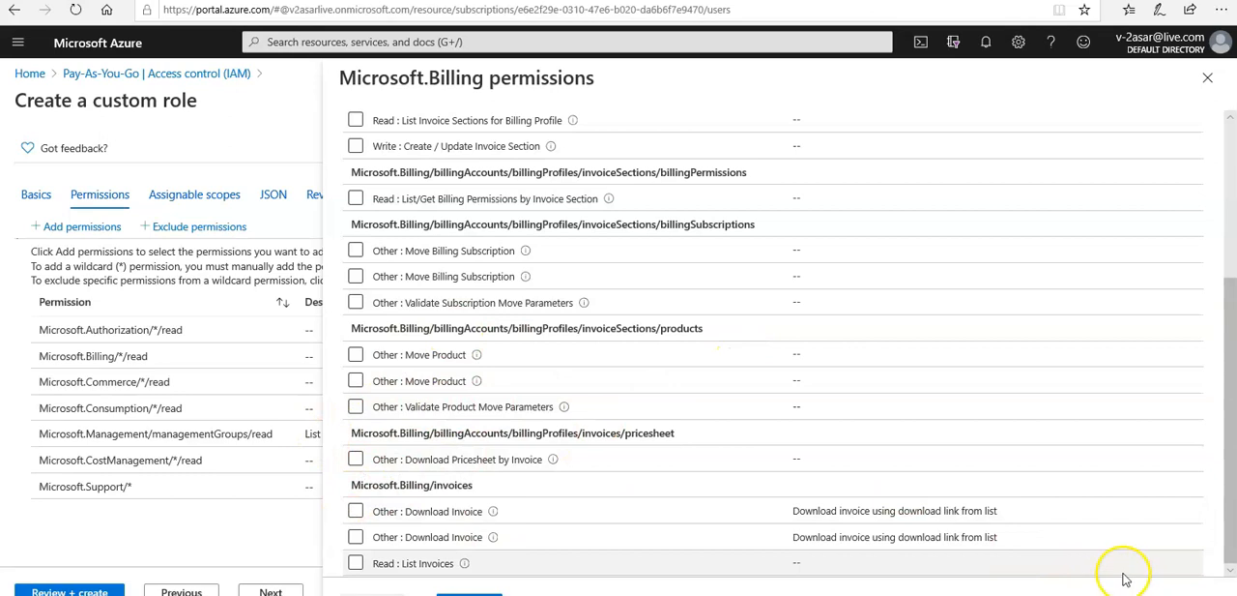
drag(1232, 476, 1228, 281)
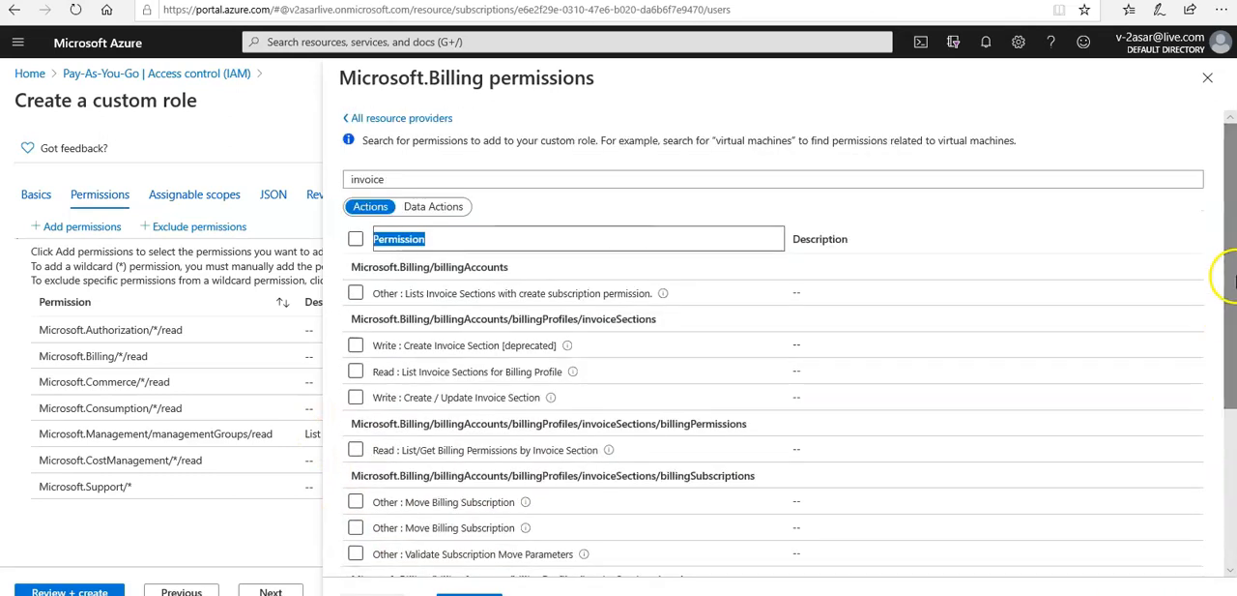
click(356, 240)
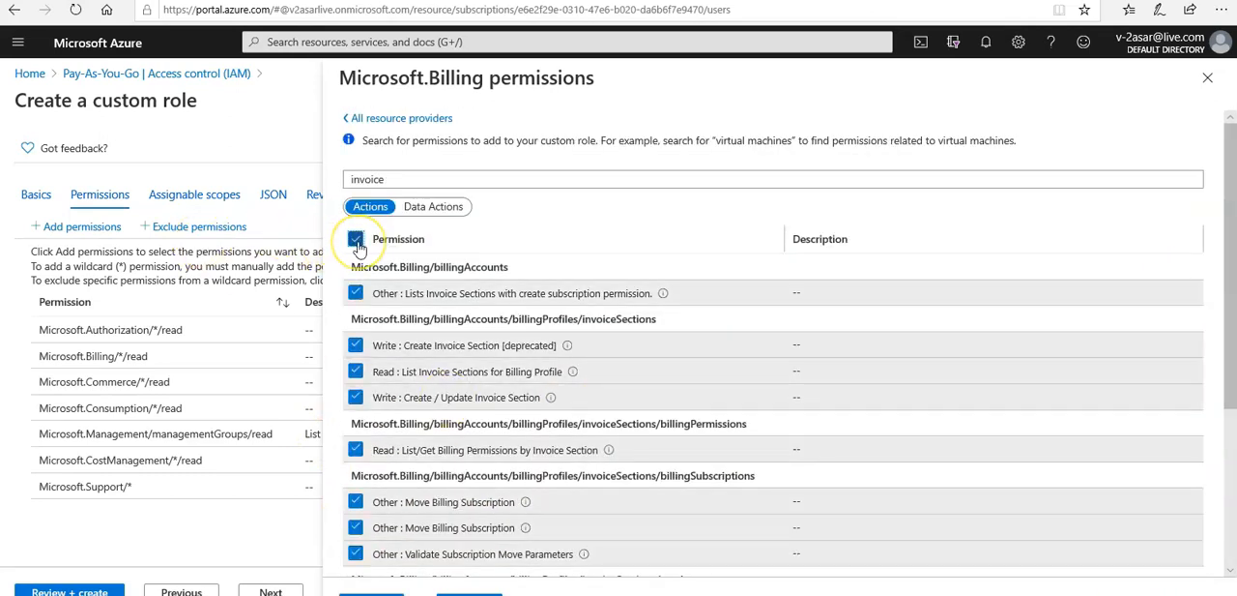
click(367, 205)
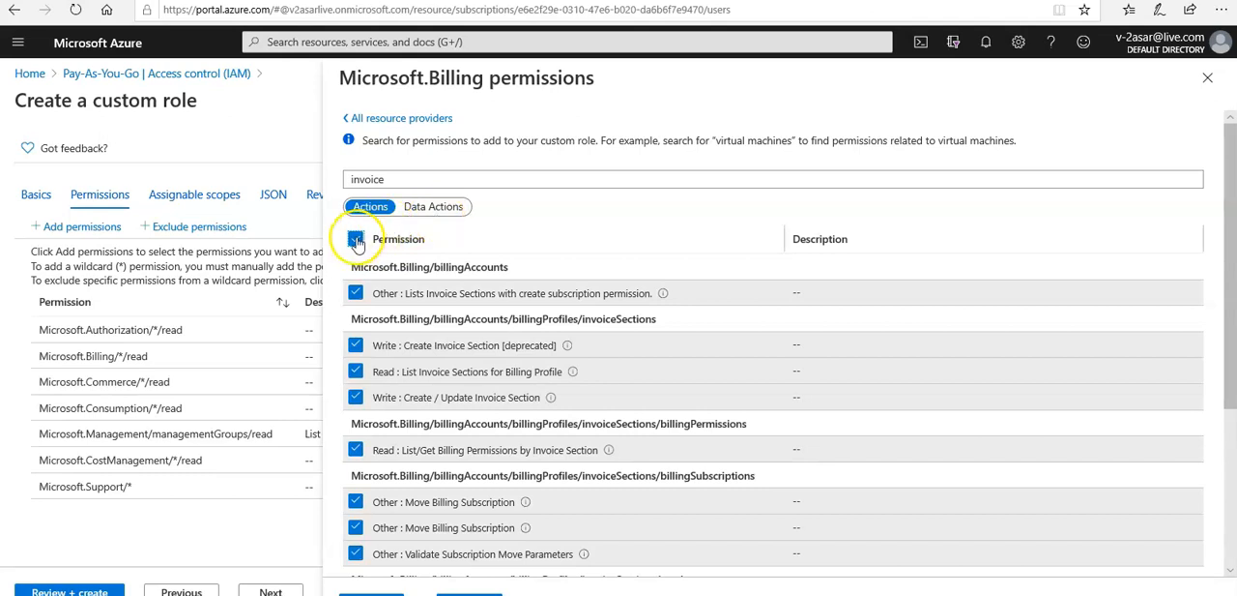
click(356, 240)
click(435, 207)
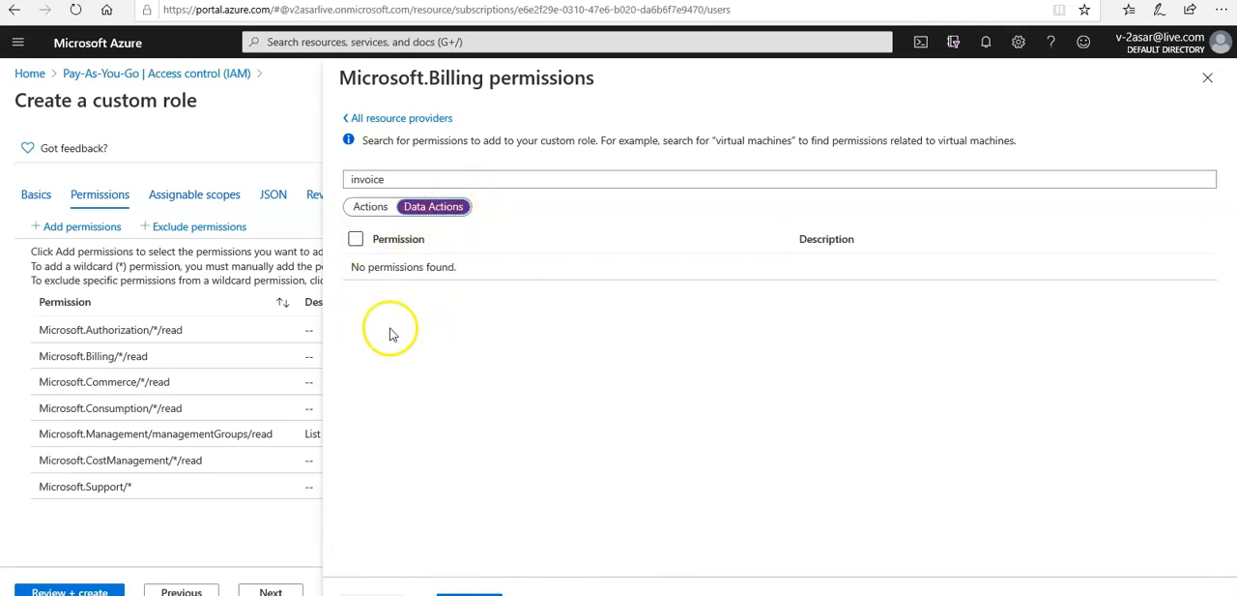
click(357, 240)
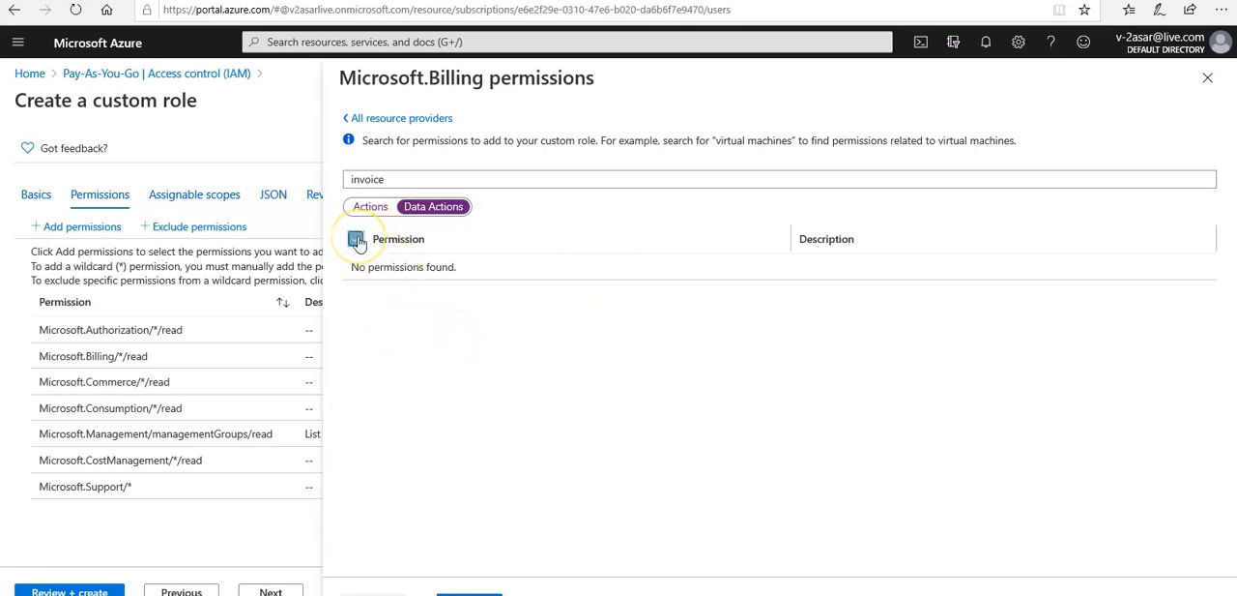
click(372, 214)
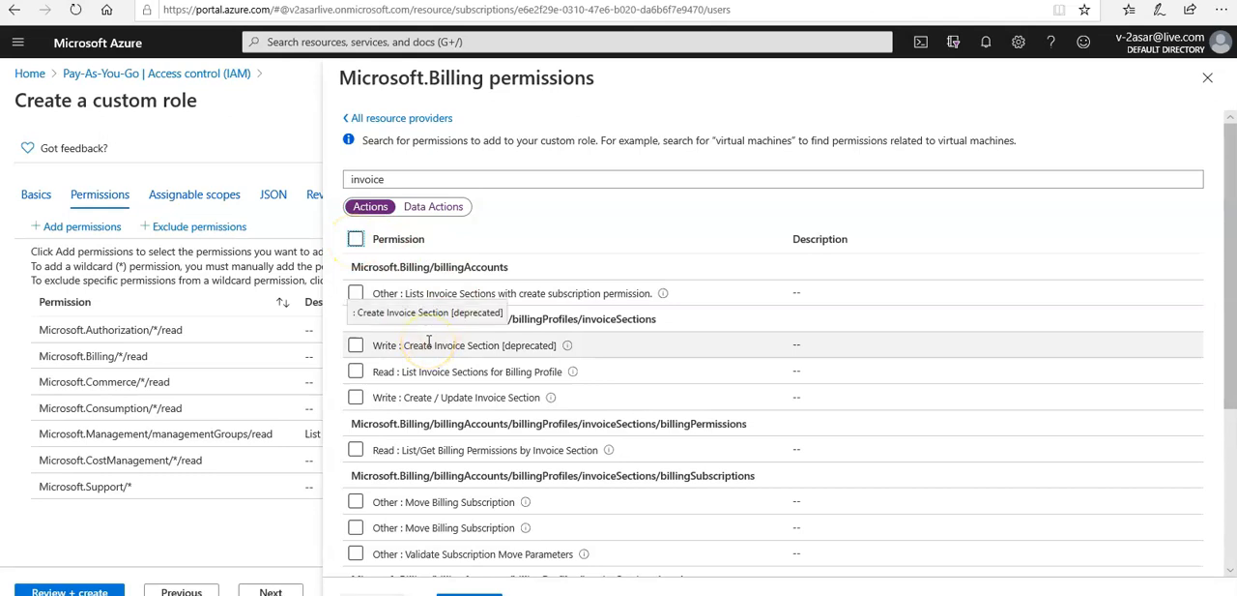
Step: Add the permission "Lists Invoice Sections with create subscription permission" to the custom role and remove Microsoft.Support/*
click(356, 293)
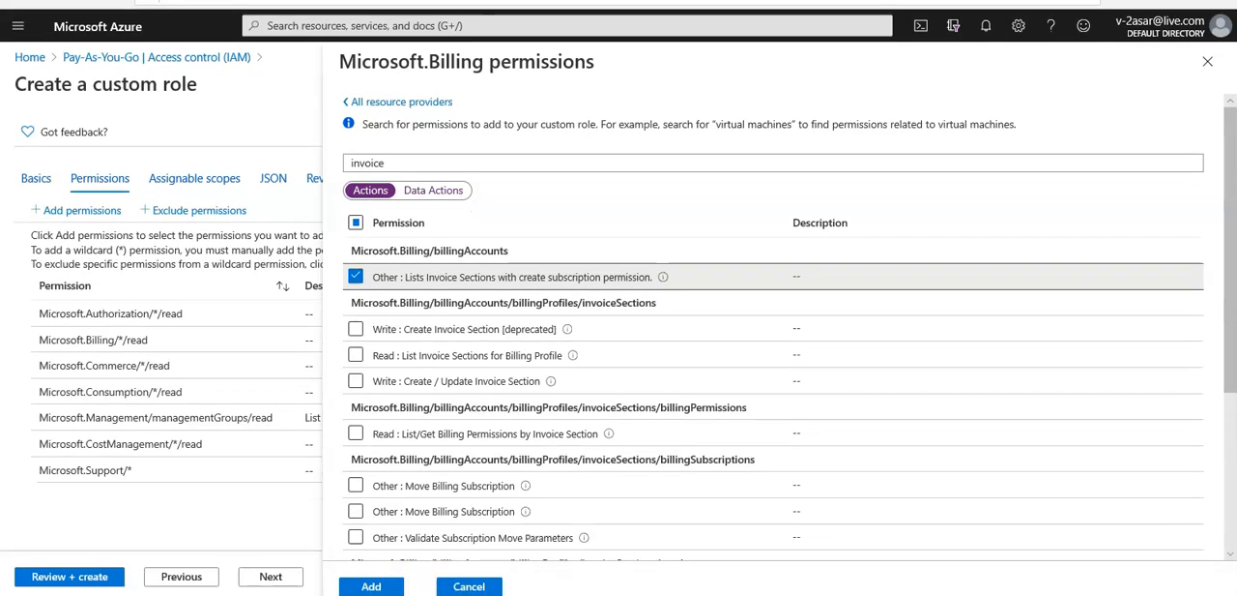
click(385, 587)
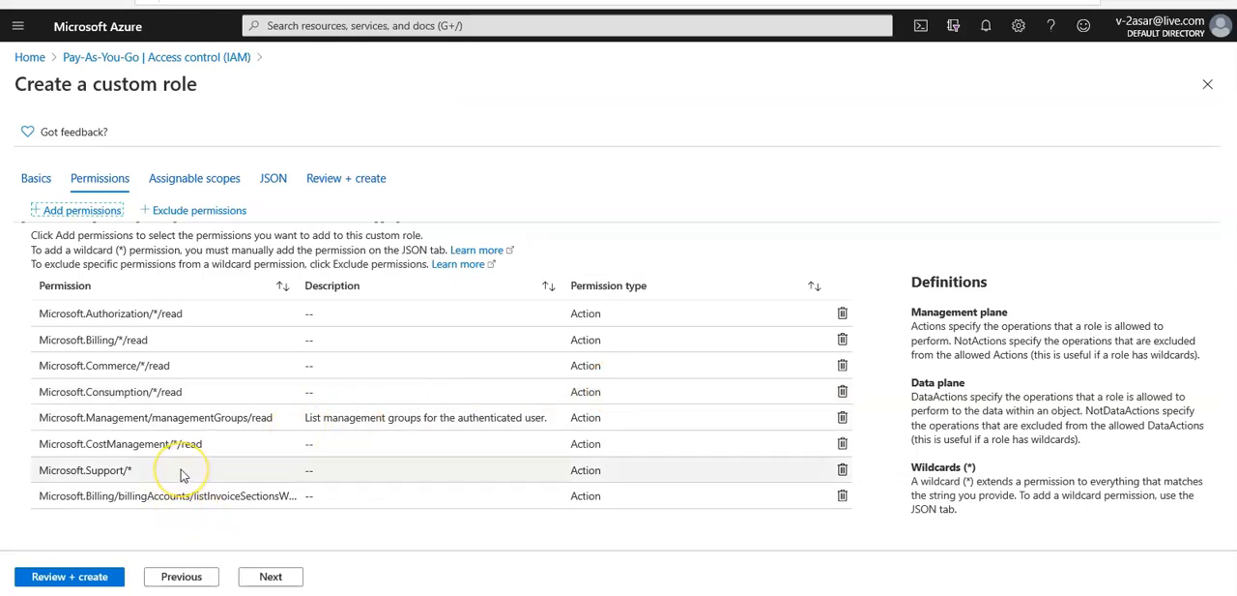
click(842, 471)
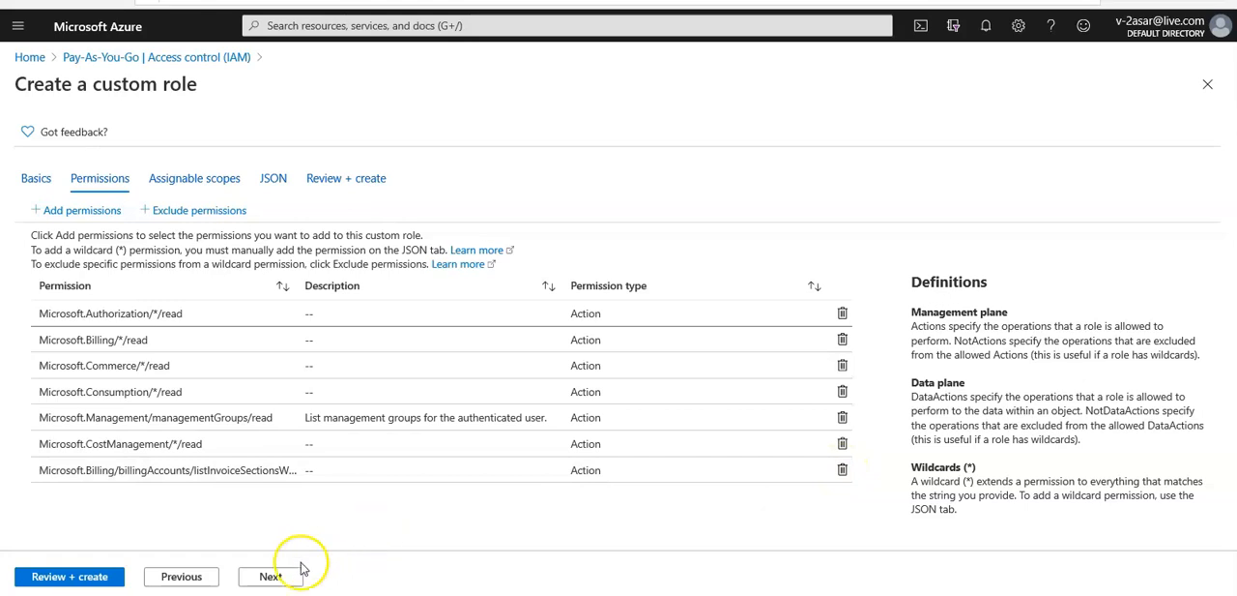
Step: Add the resource group testasarrgnew to the custom role's assignable scopes and remove the subscription-level scope
click(273, 577)
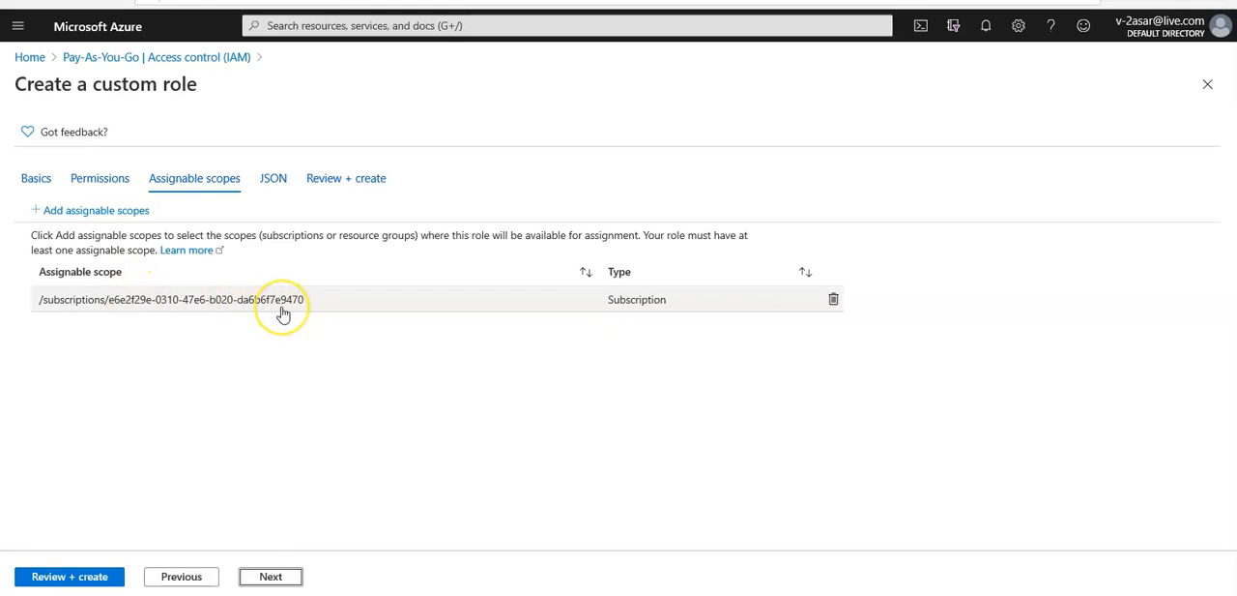
click(121, 212)
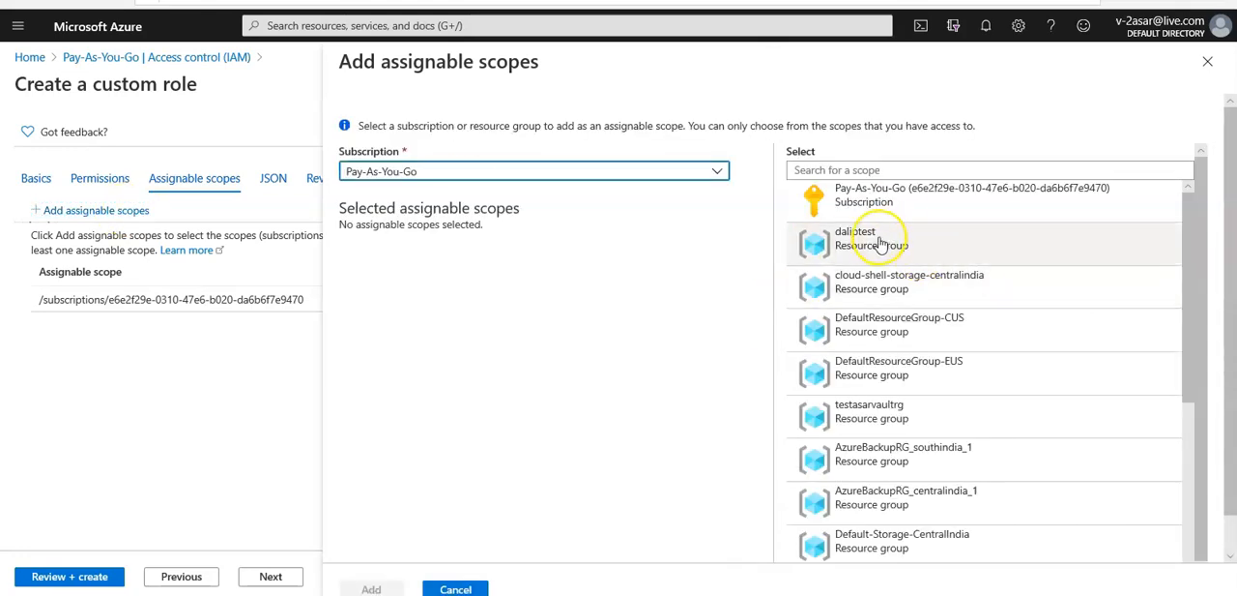
scroll(880, 245, down, 5)
scroll(880, 245, down, 3)
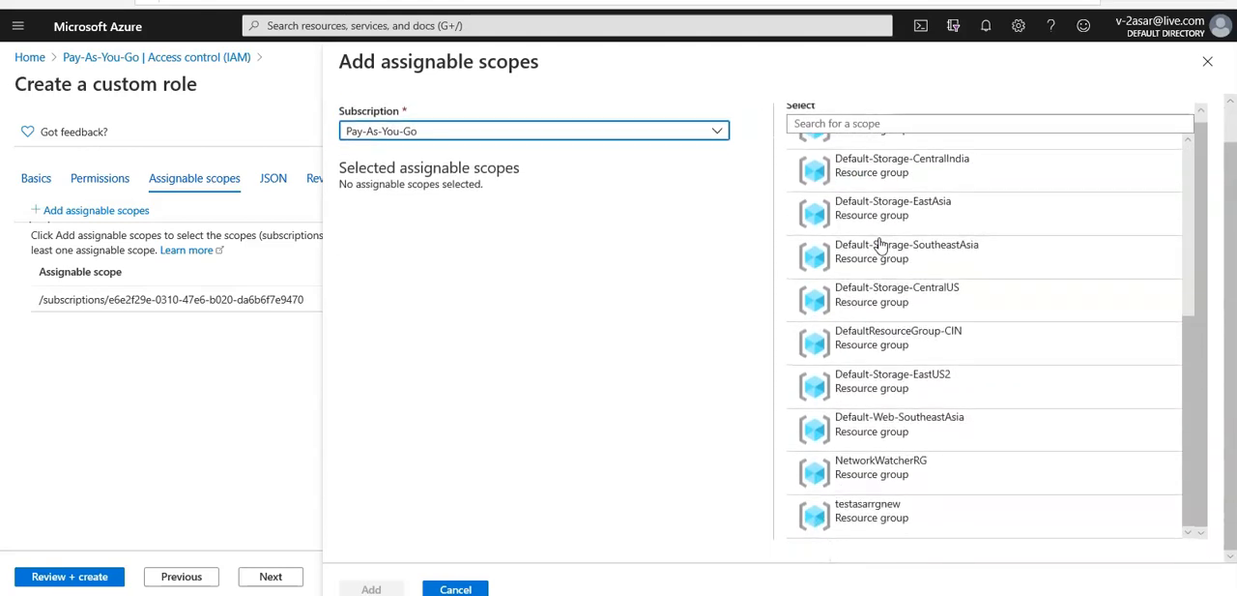
click(880, 520)
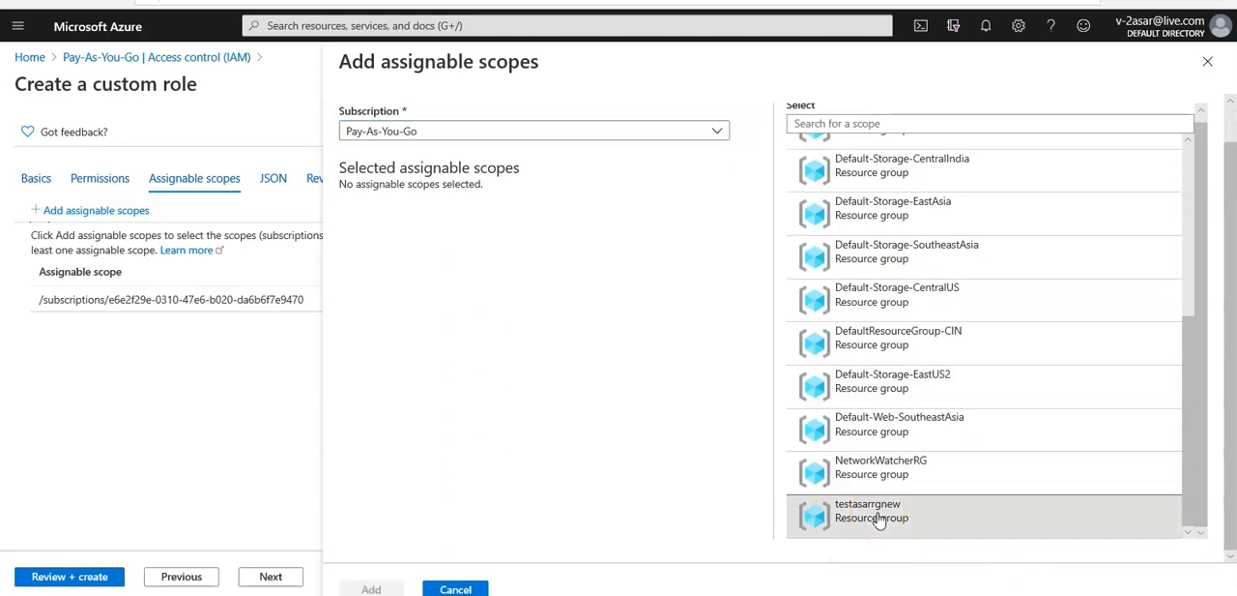
click(377, 589)
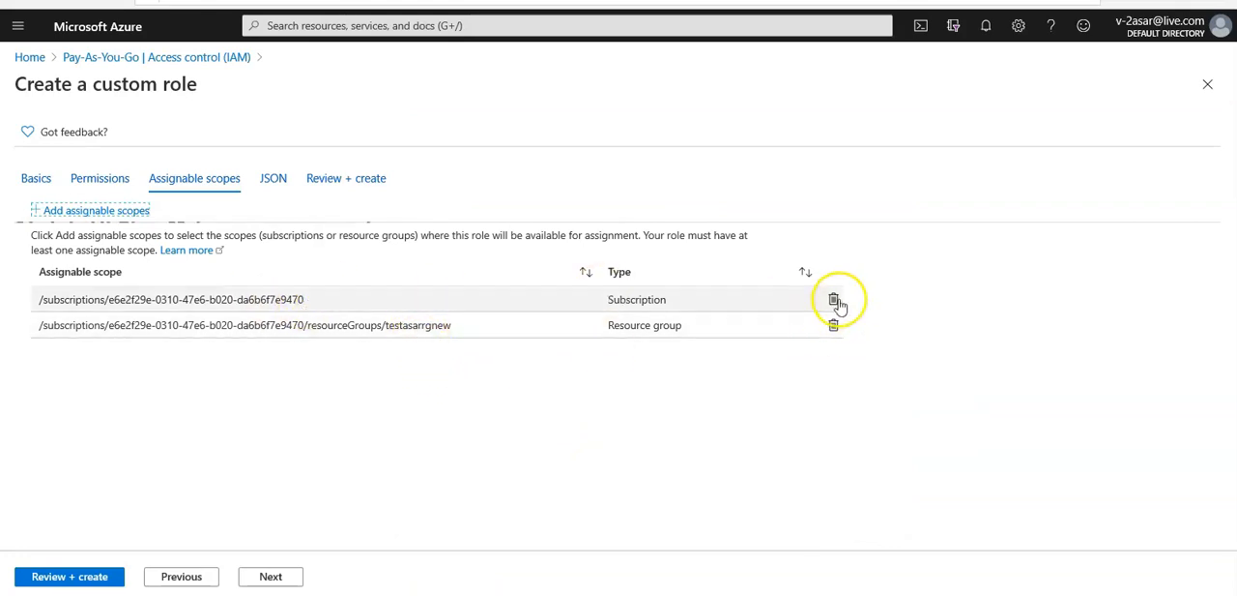
click(835, 301)
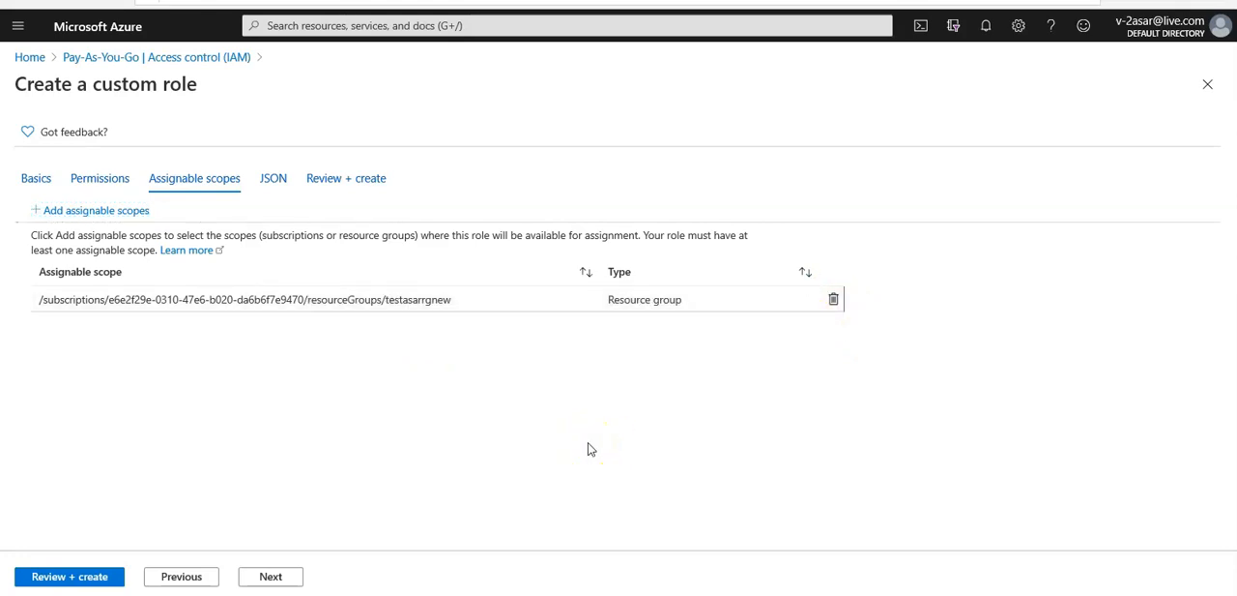
Step: Copy the custom role's entire JSON definition into a new script in Windows PowerShell ISE and enlarge the script area
click(270, 576)
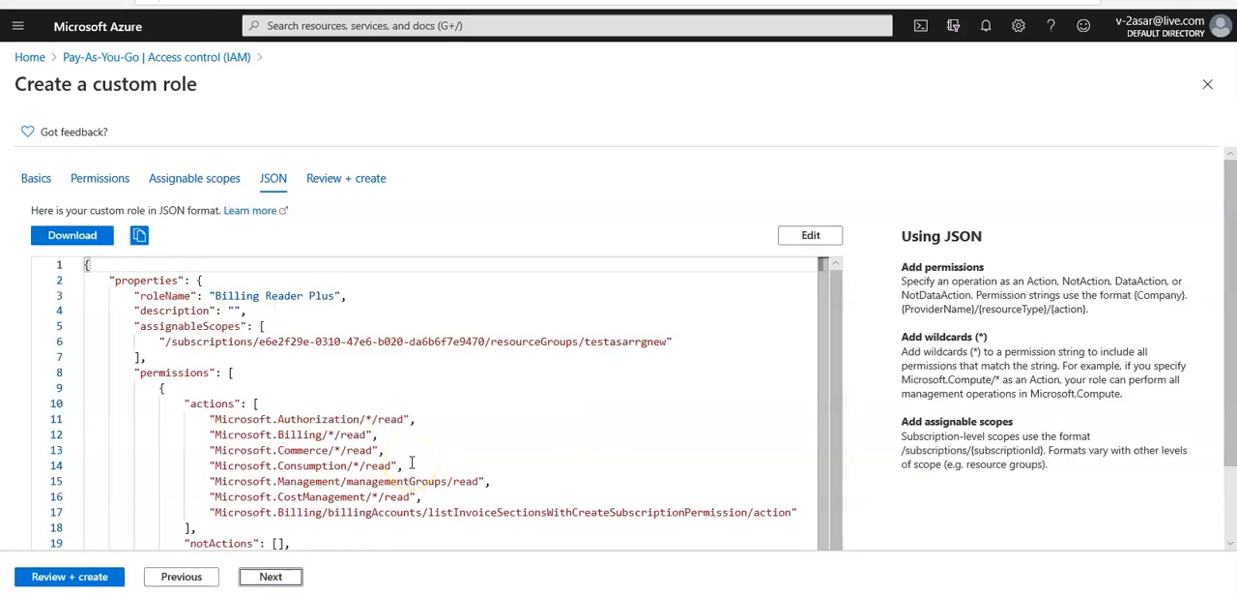
scroll(411, 462, down, 3)
scroll(411, 462, up, 1)
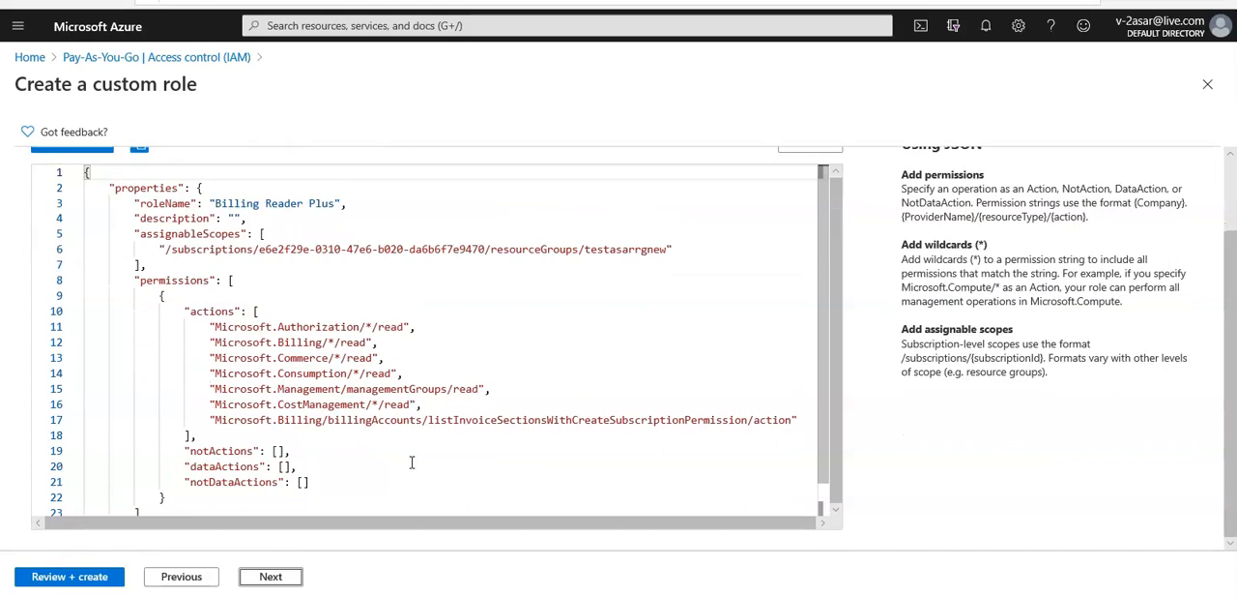
key(ctrl+a)
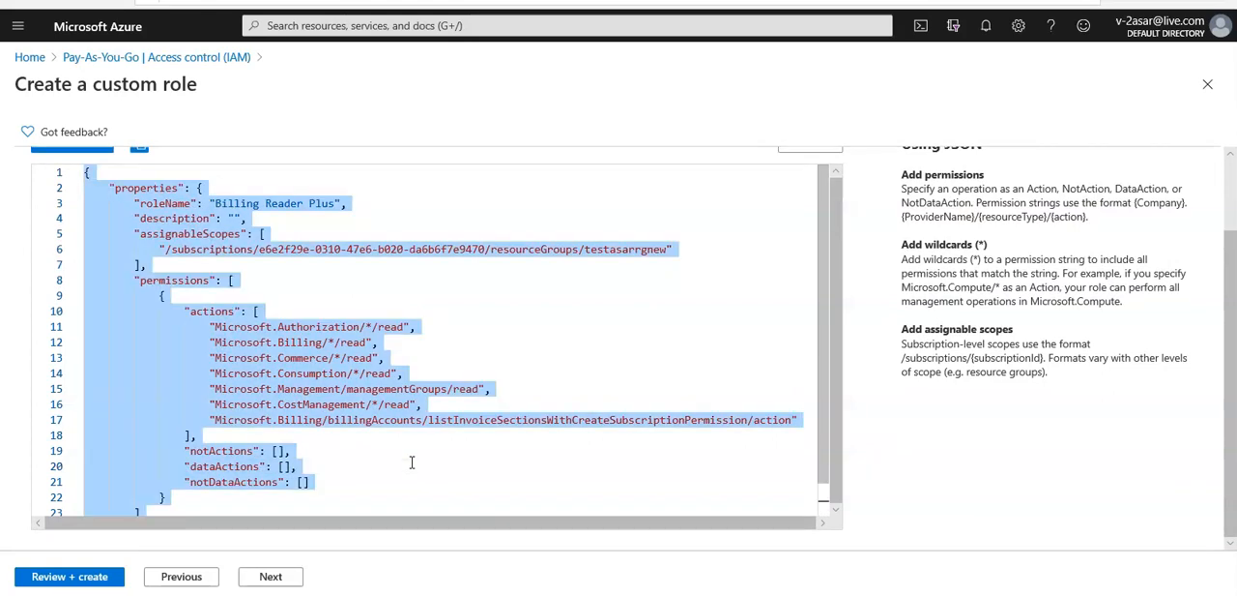
click(251, 594)
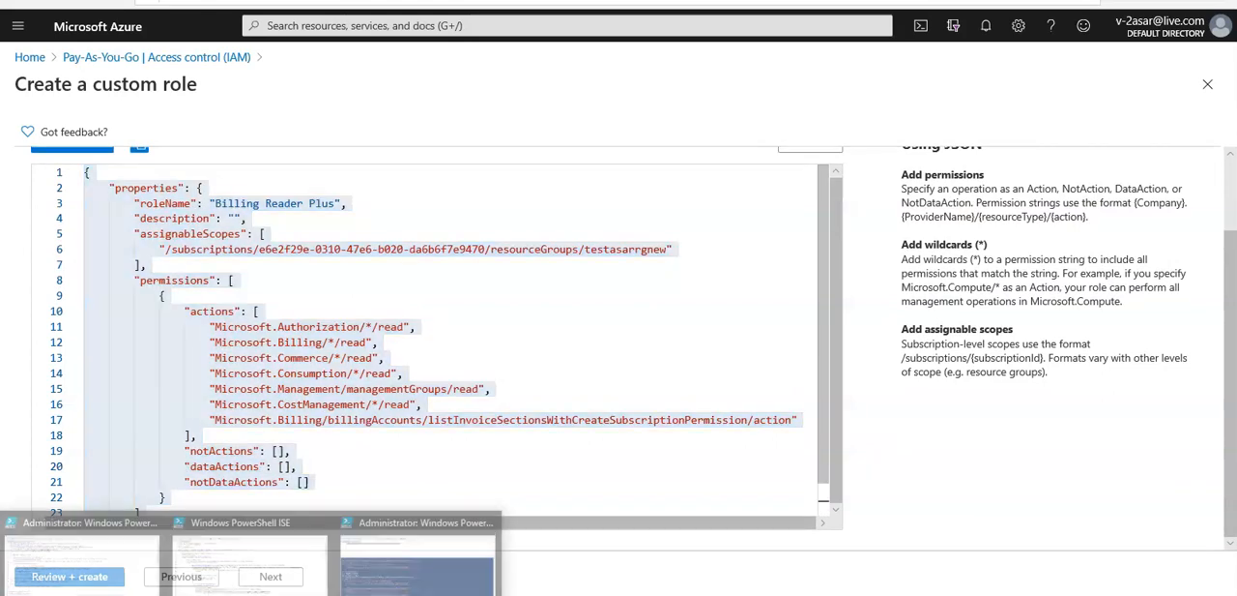
click(399, 83)
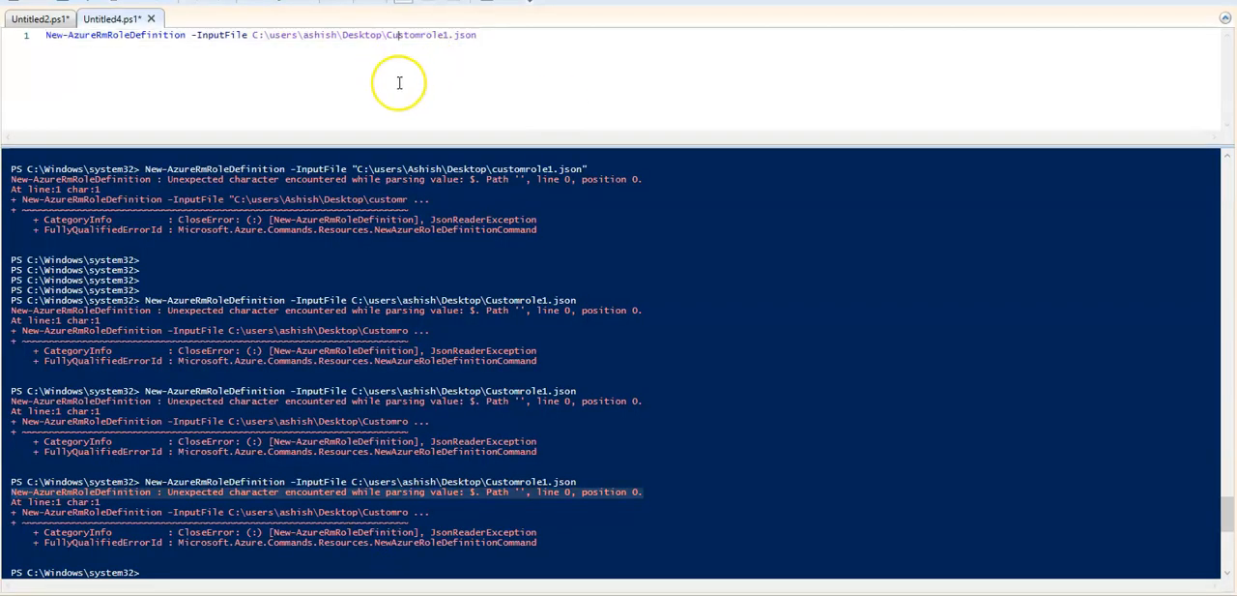
key(ctrl+n)
key(ctrl+v)
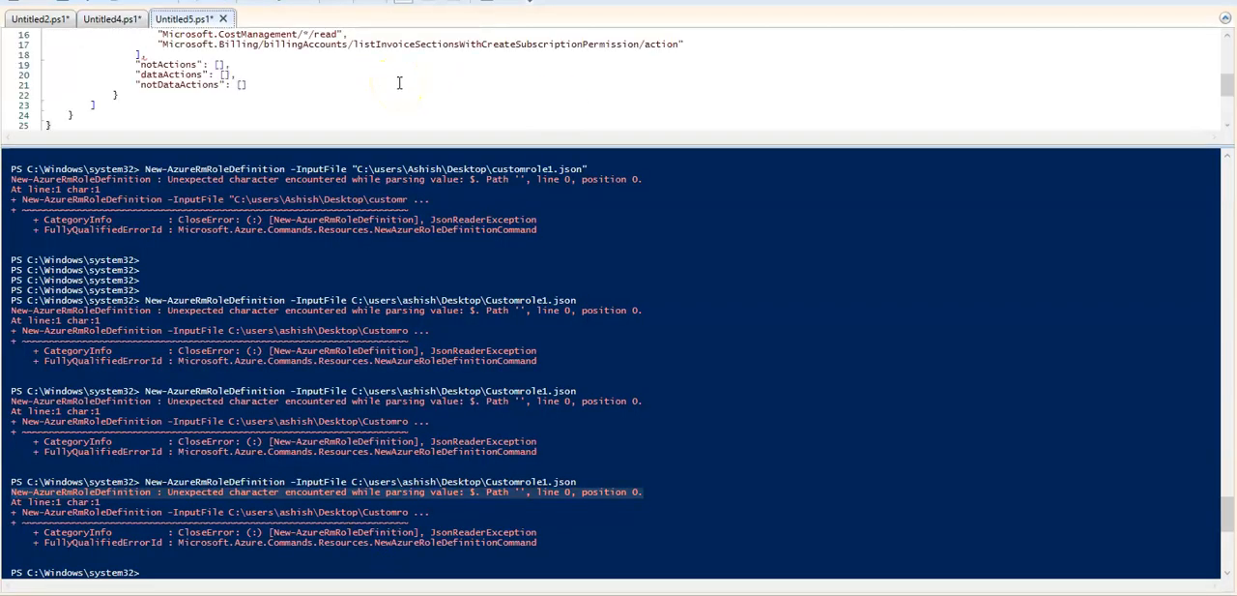
drag(450, 144, 483, 497)
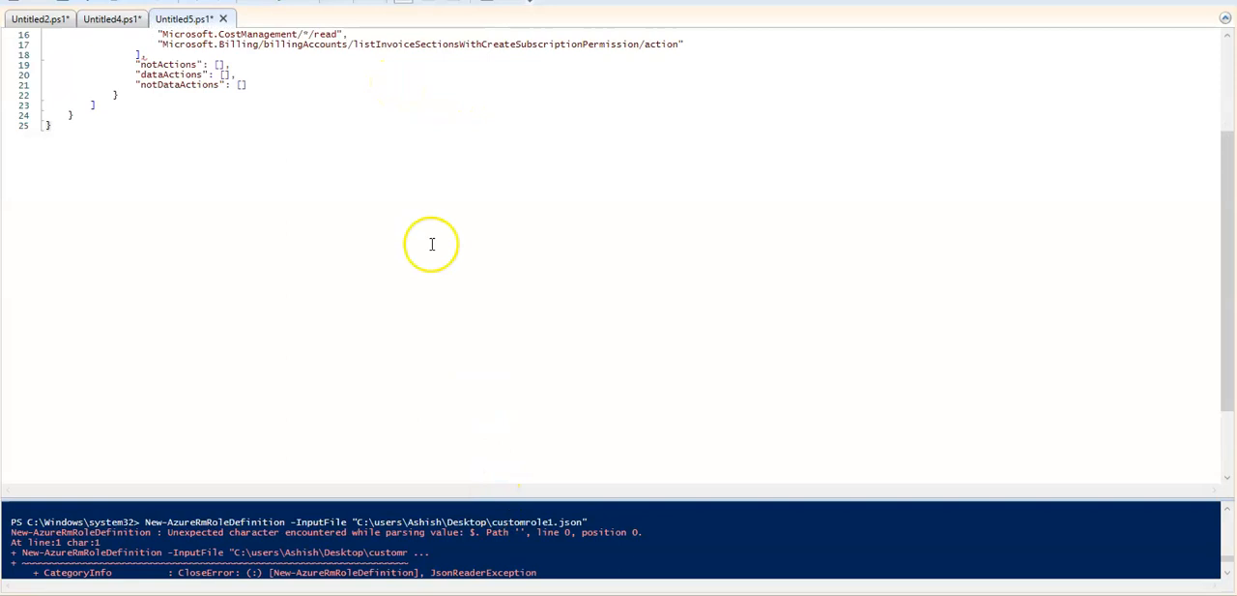
scroll(372, 162, up, 5)
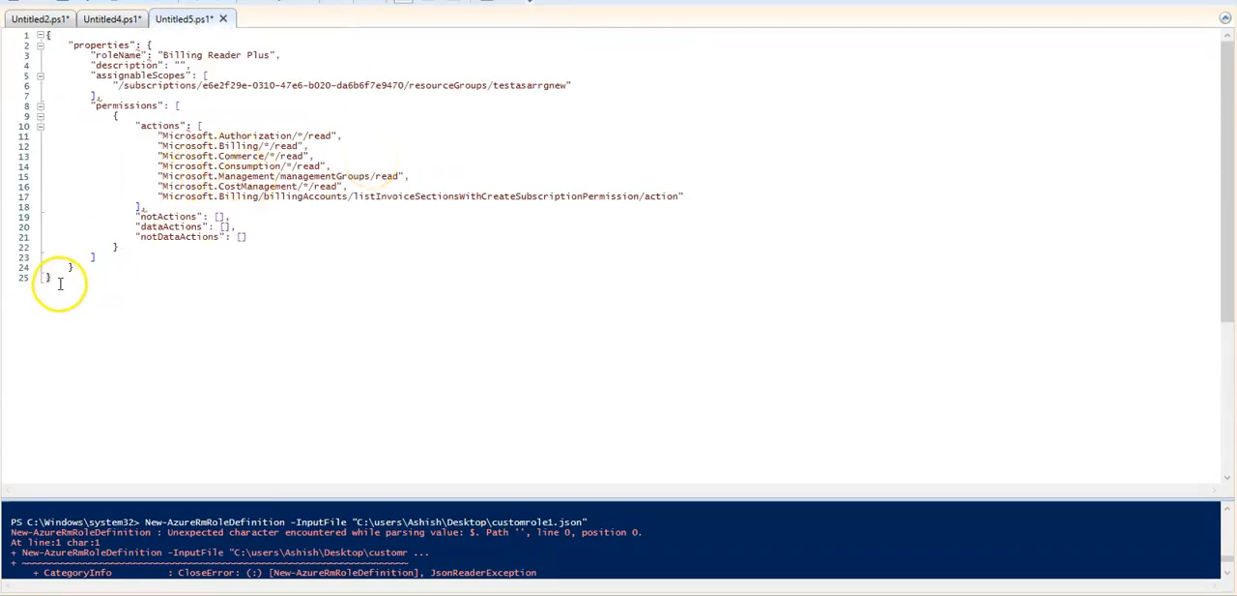
Step: Copy the script's JSON, switch to Notepad++, decline reloading customrole1.json, and replace its contents with the copied JSON
drag(52, 276, 19, 44)
key(ctrl+c)
right_click(63, 79)
click(75, 102)
click(315, 525)
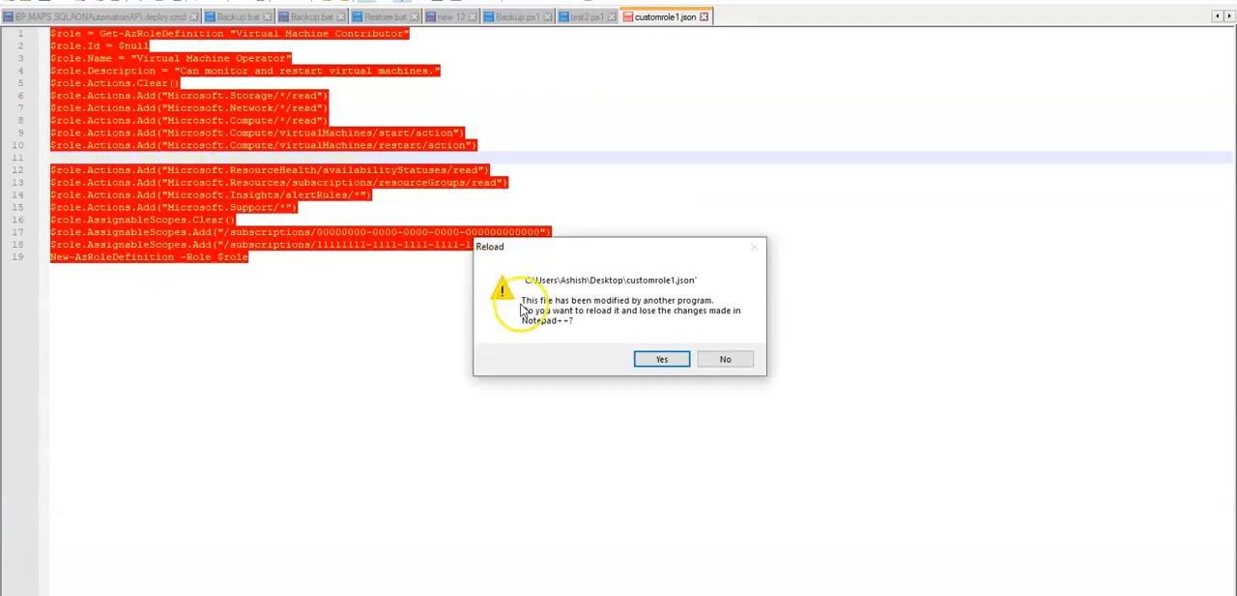
click(725, 359)
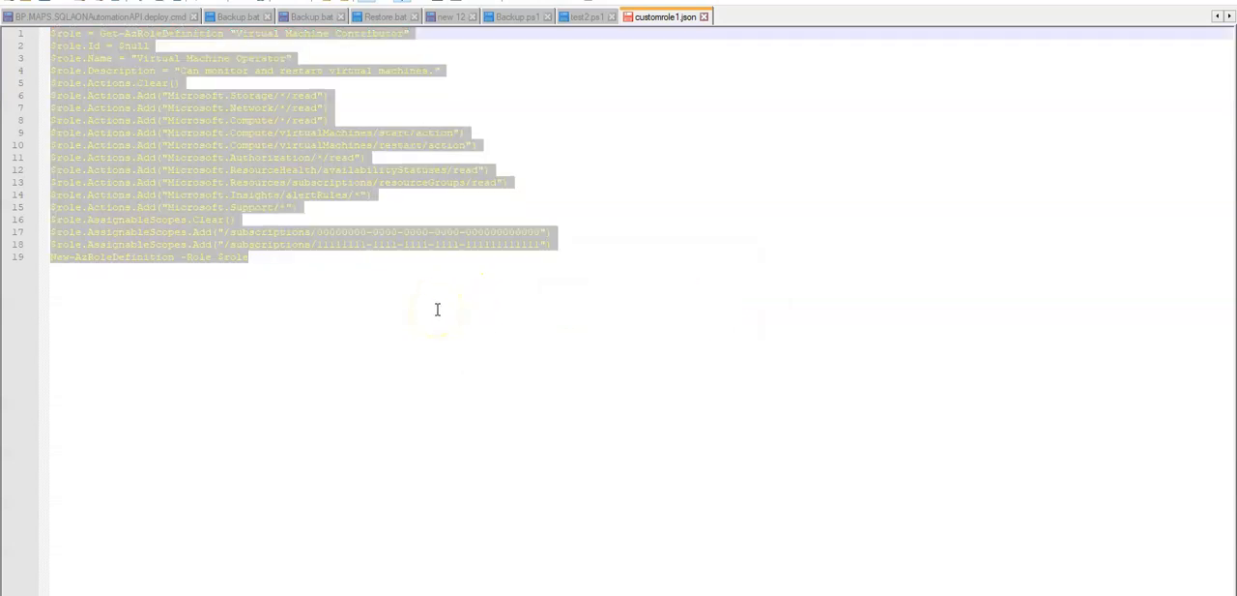
key(ctrl+v)
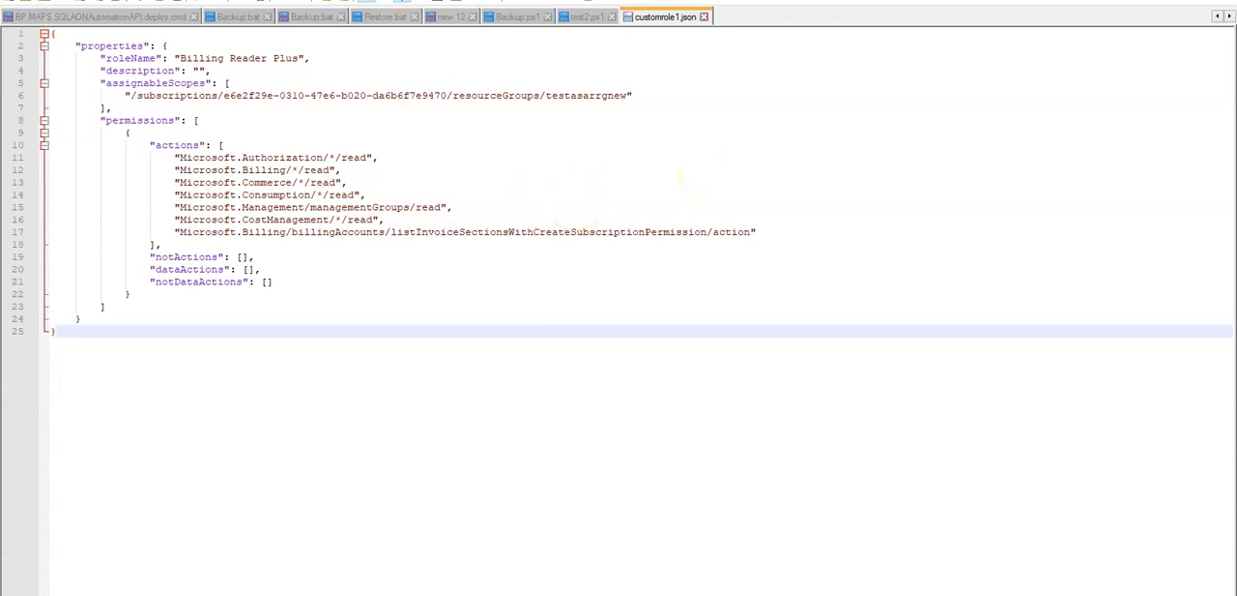
Step: Save the role's JSON definition as a new file named customrole2 on the Desktop
key(alt+f)
click(69, 118)
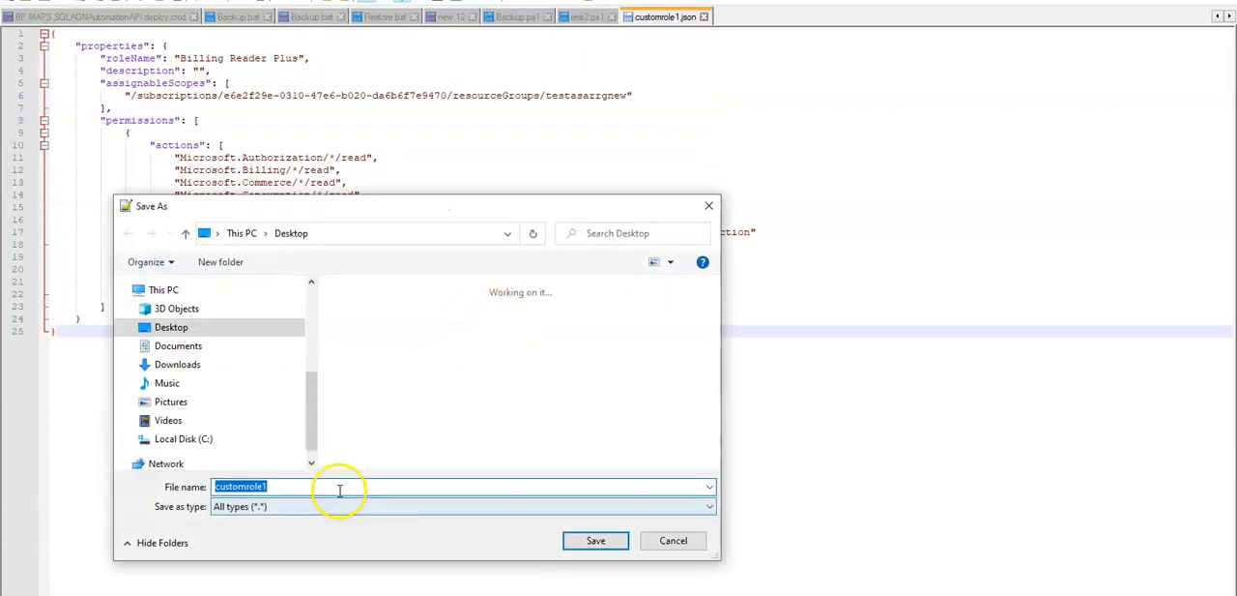
click(339, 490)
key(BackSpace)
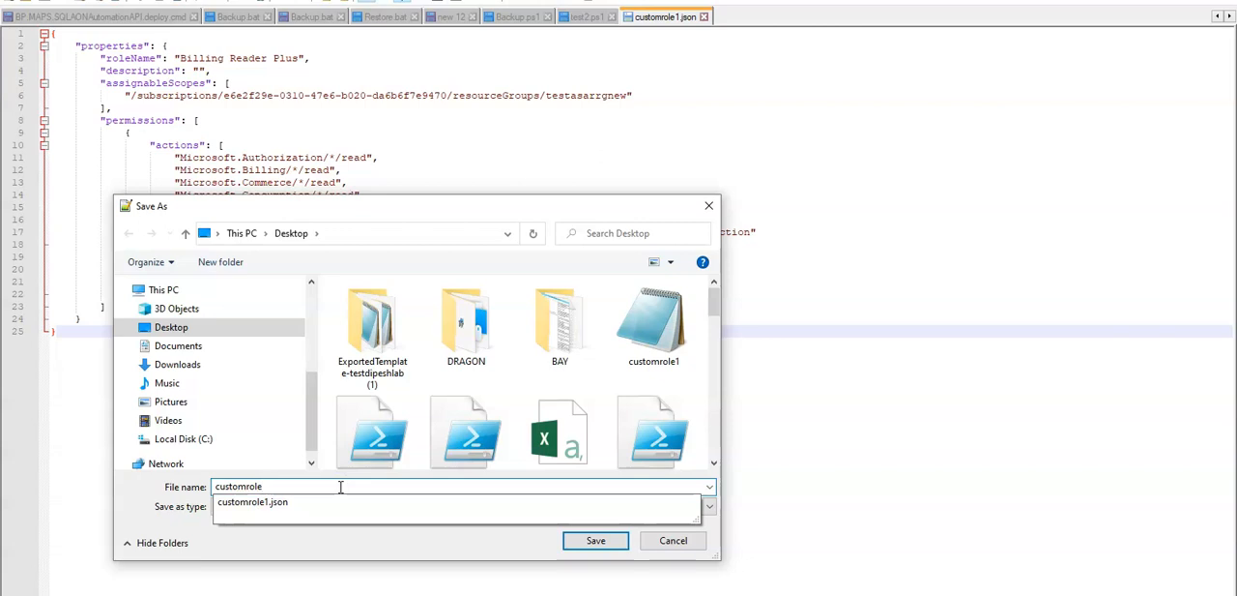
text(2)
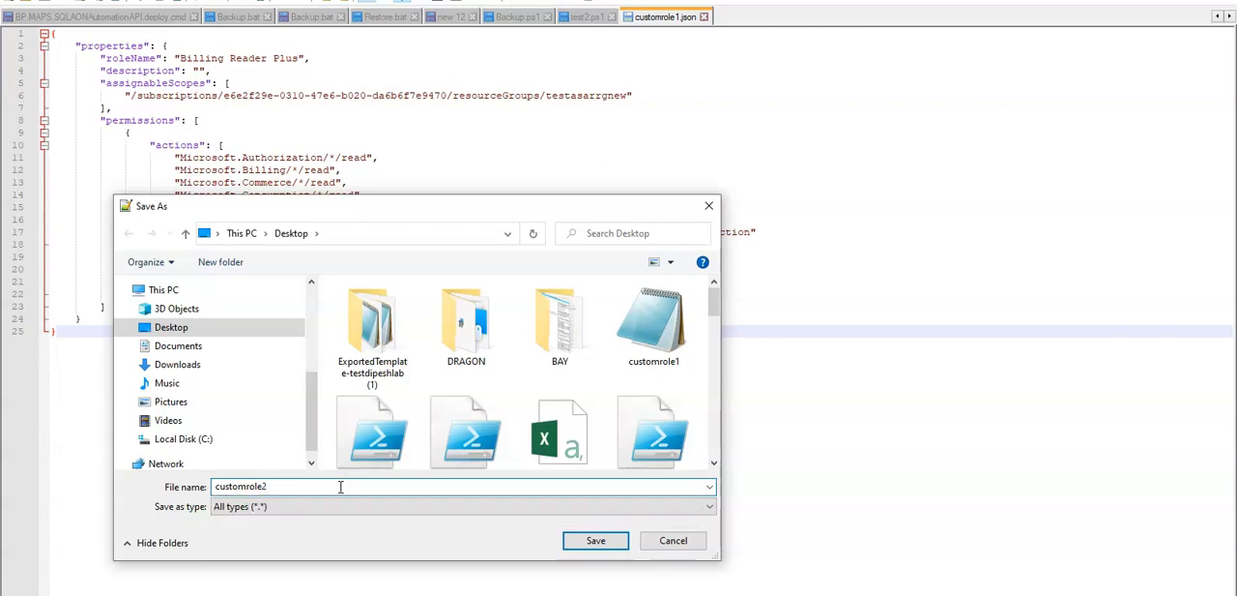
click(595, 541)
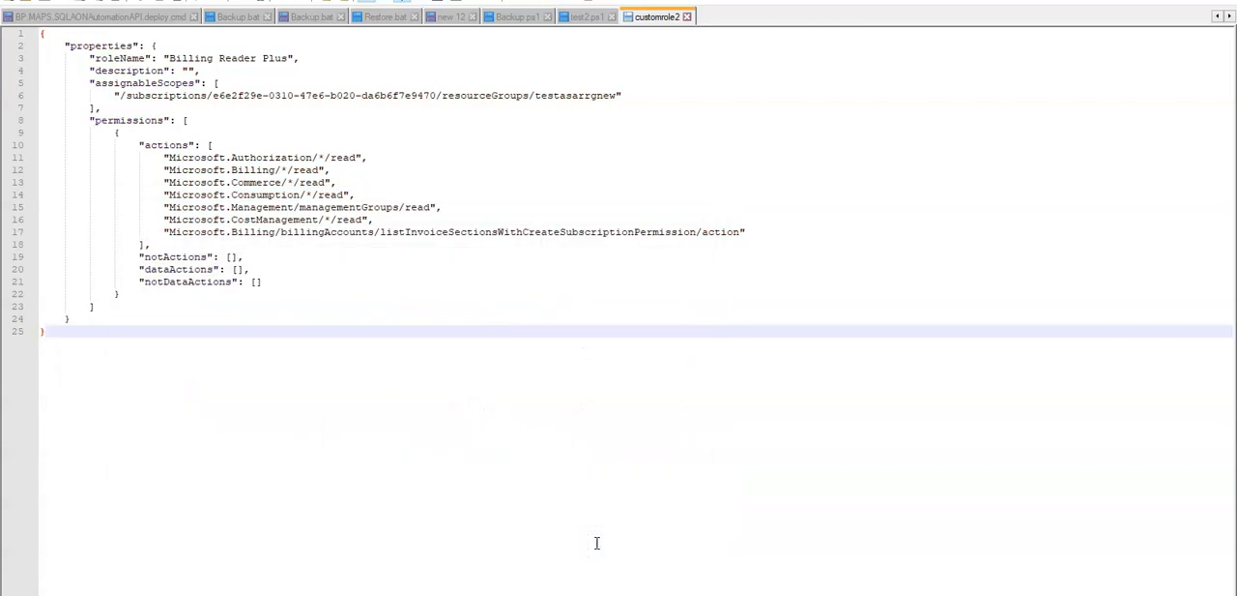
Step: Switch back to the Azure portal, review the Billing Reader Plus settings, and create the custom role
key(alt+Tab)
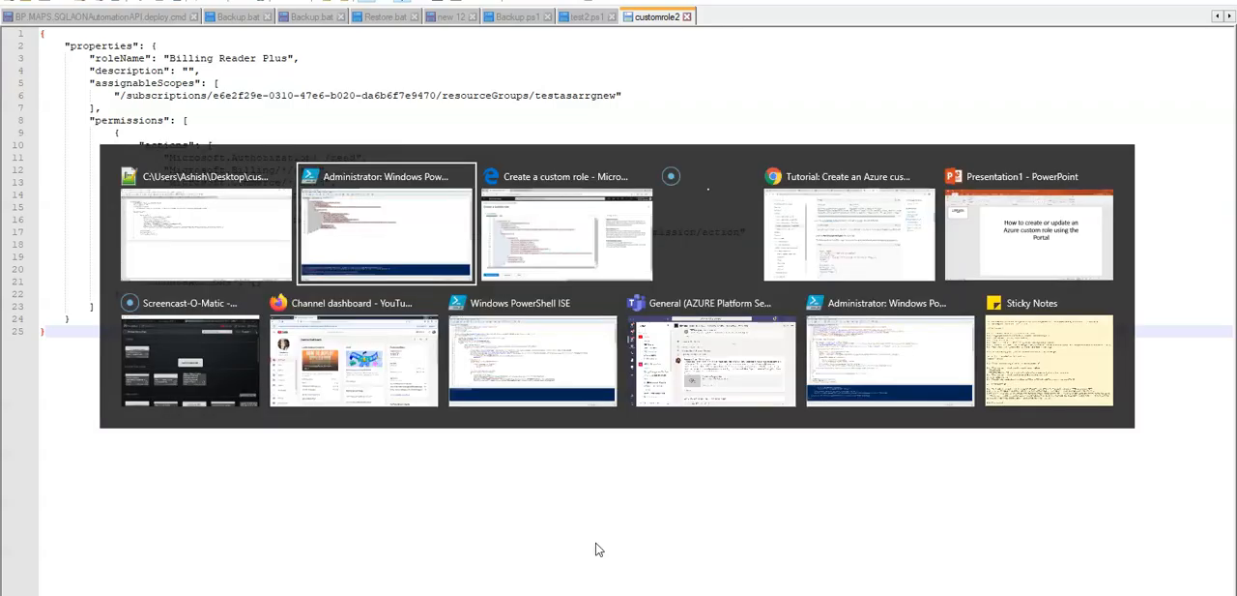
key(alt+Tab)
key(ctrl+a)
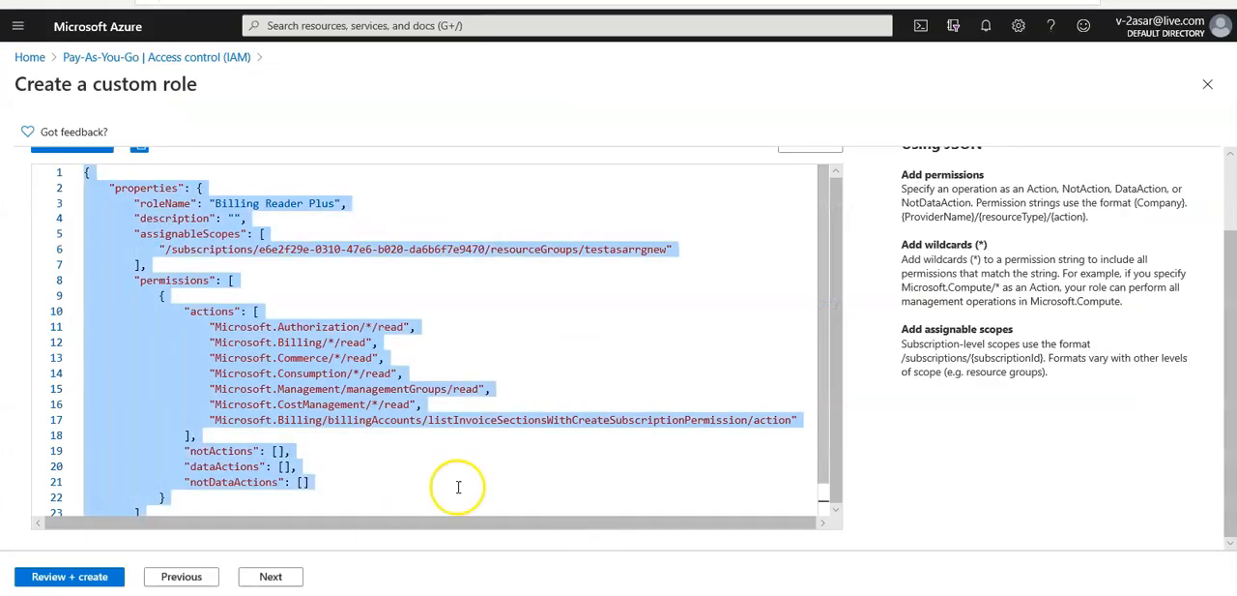
click(270, 576)
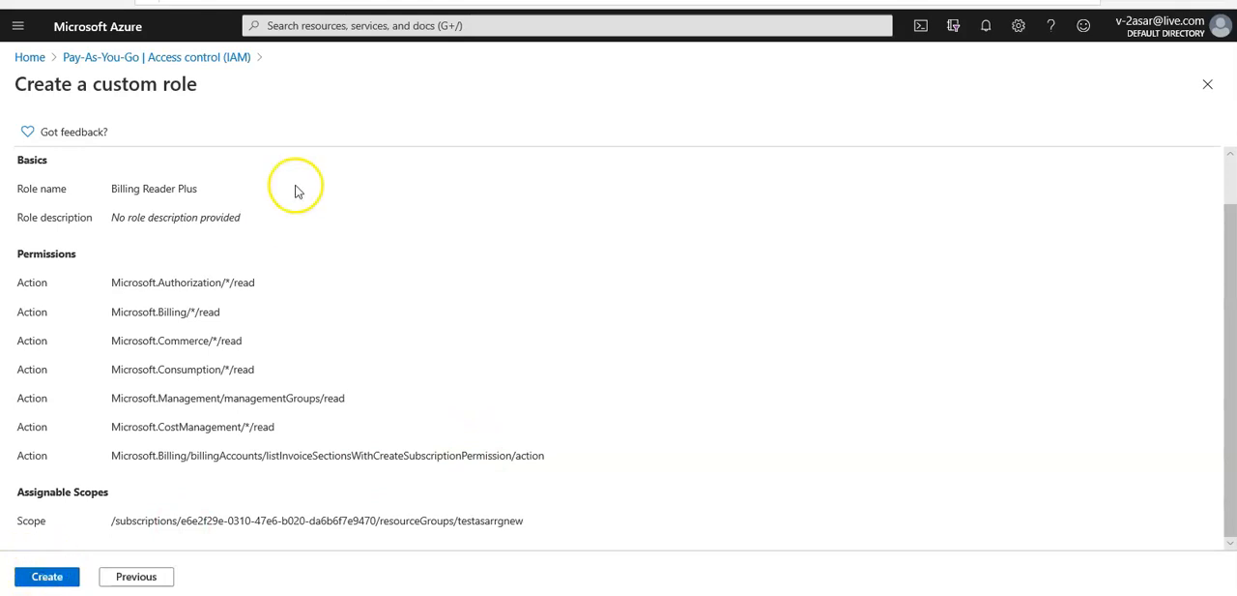
click(47, 575)
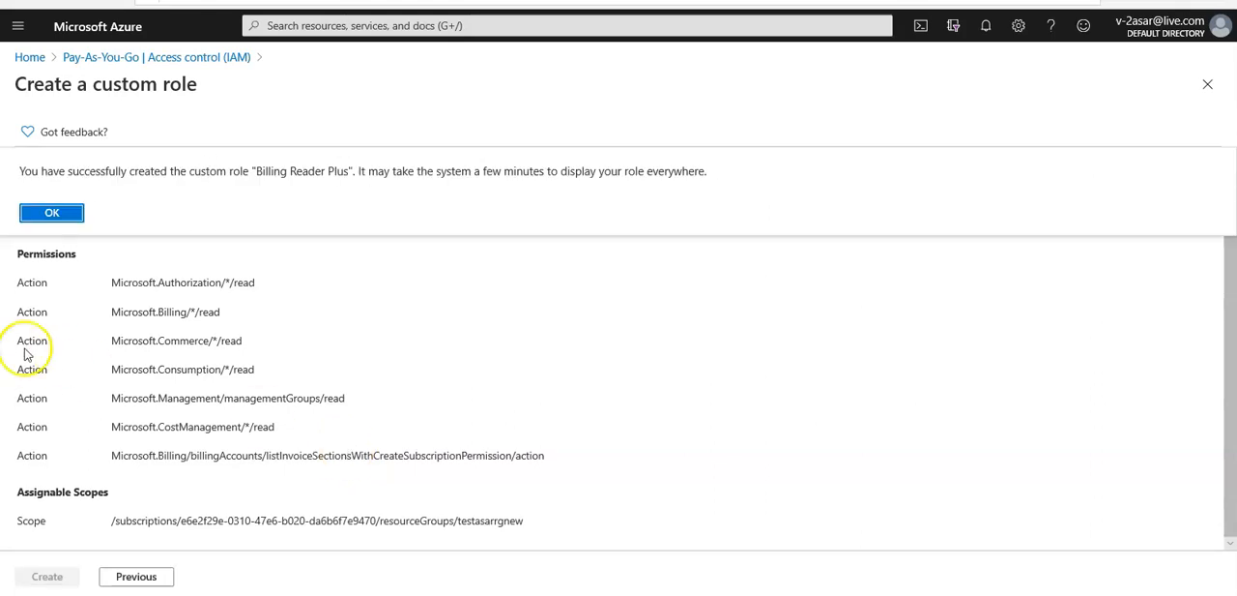
click(50, 212)
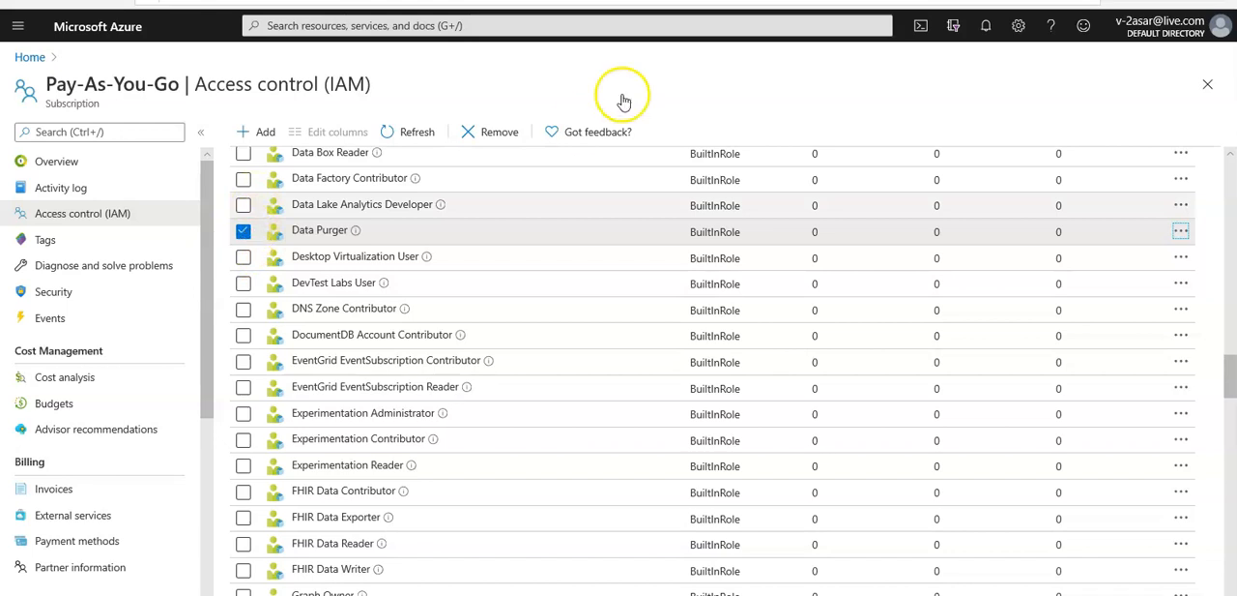
Step: Refresh the Pay-As-You-Go subscription's roles and search them for "billing"
click(417, 135)
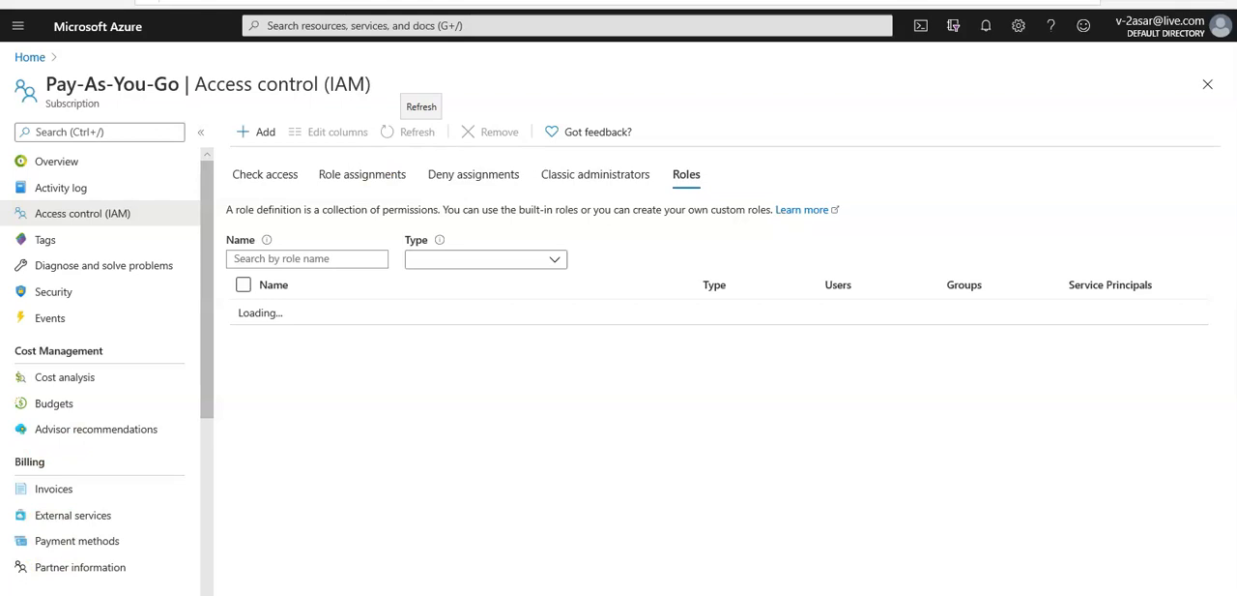
click(293, 260)
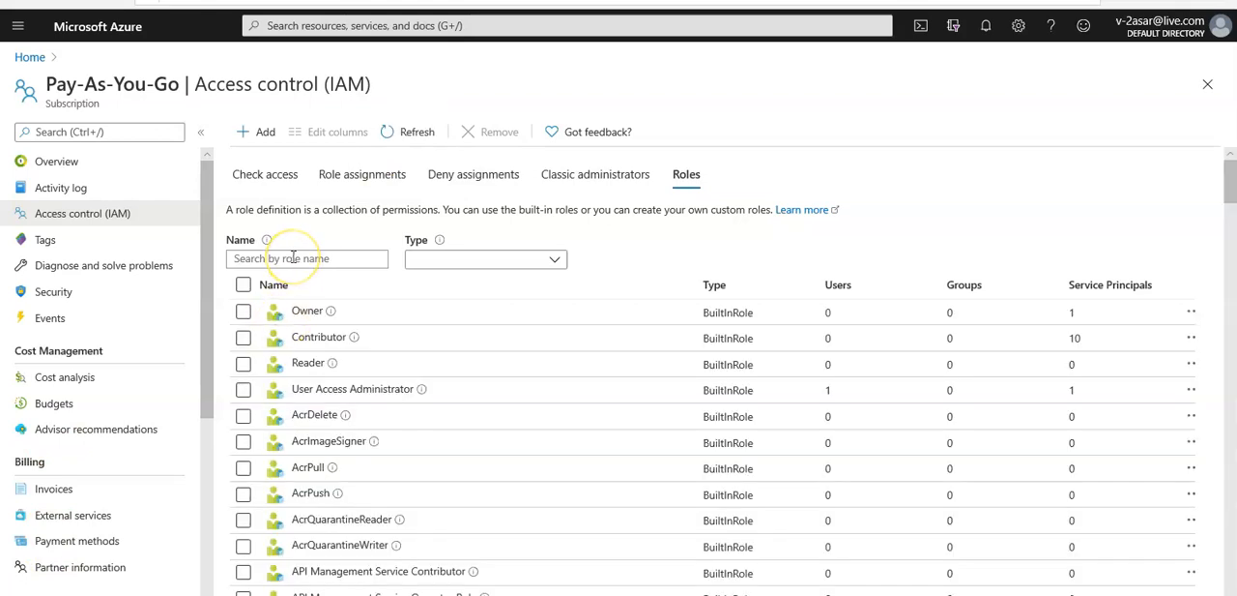
text(b)
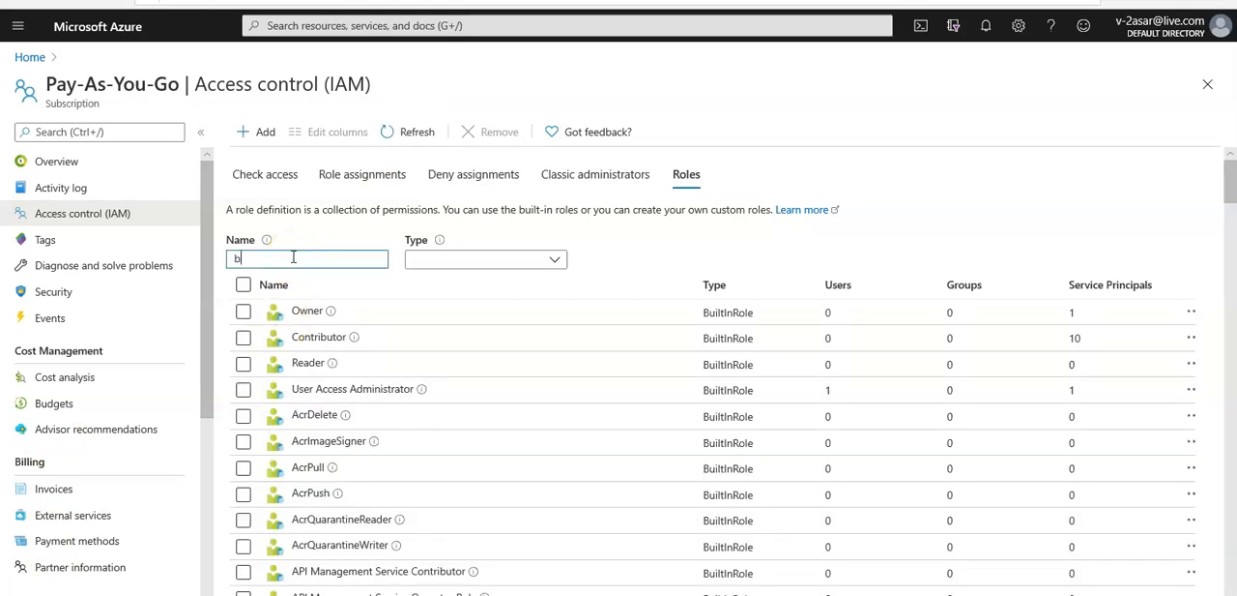
text(illing)
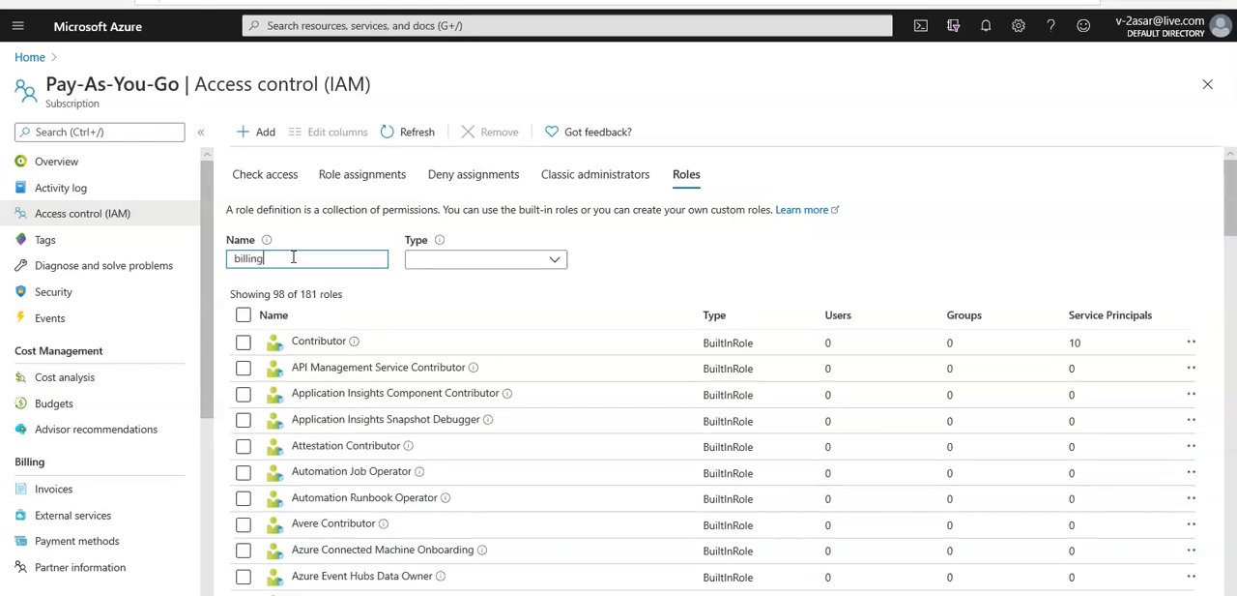
click(418, 136)
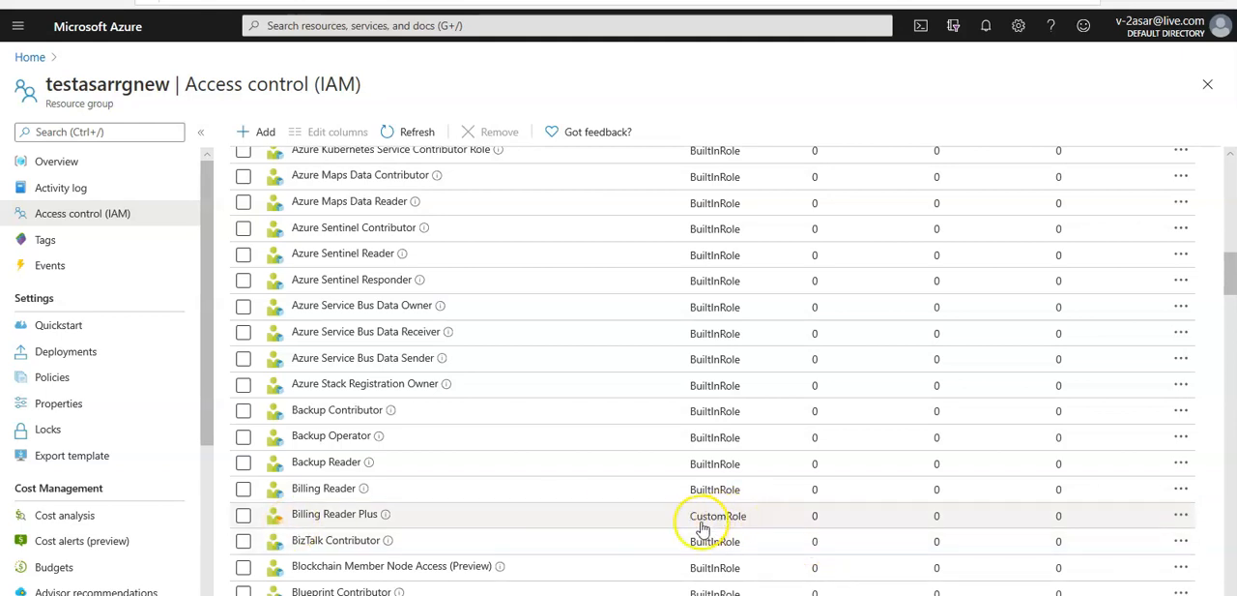
Step: Open the Billing Reader Plus custom role in the testasarrgnew resource group for editing and display its permissions
click(1182, 516)
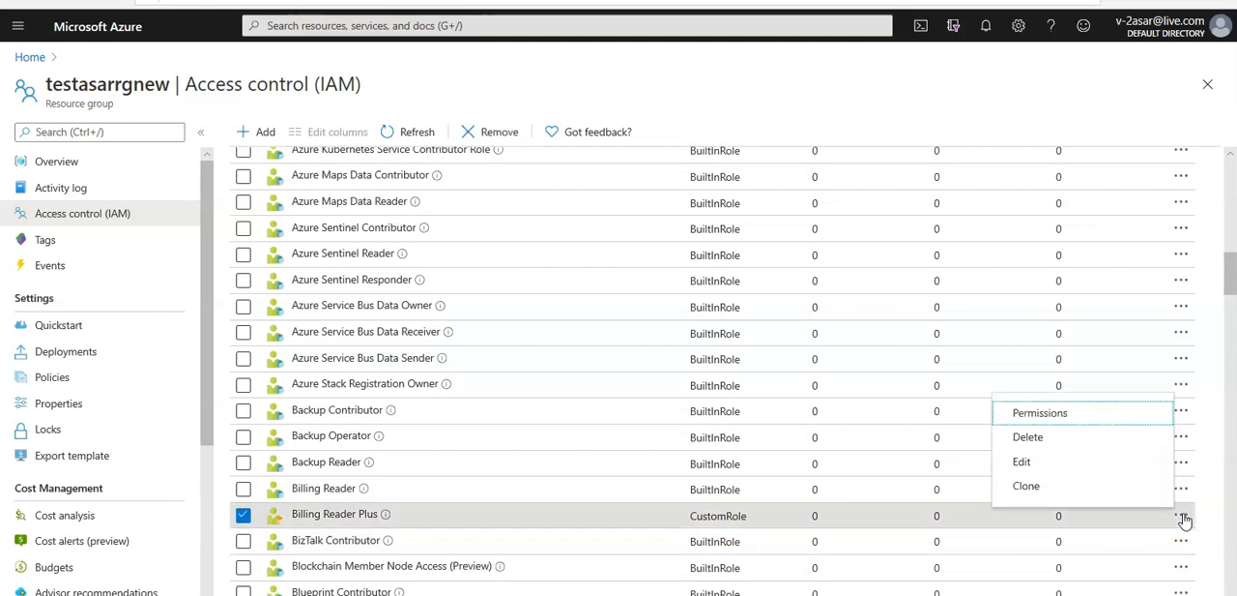
click(1025, 471)
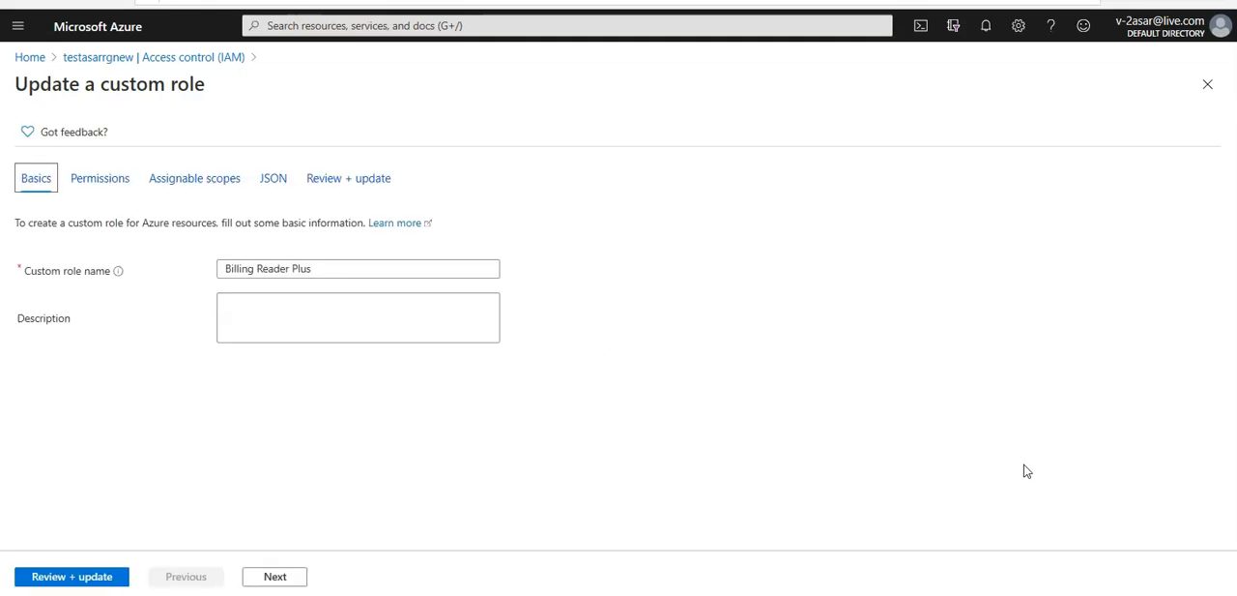
click(99, 180)
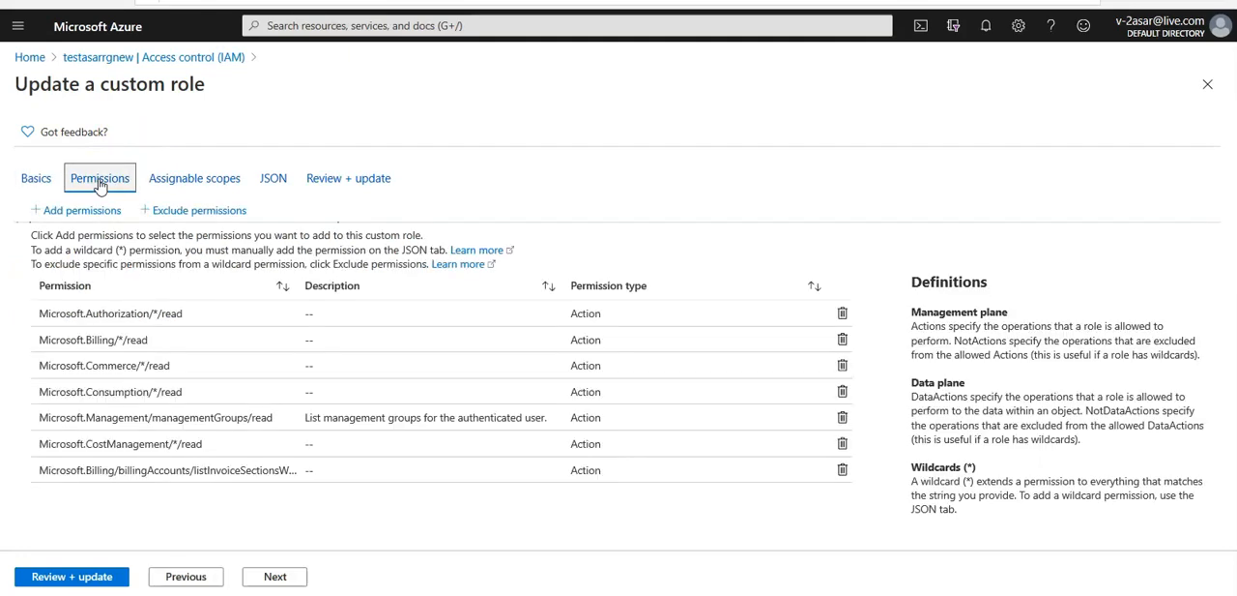
Step: View the permissions that can be excluded from the role, close them without choosing any, and open the permissions available to add
click(209, 212)
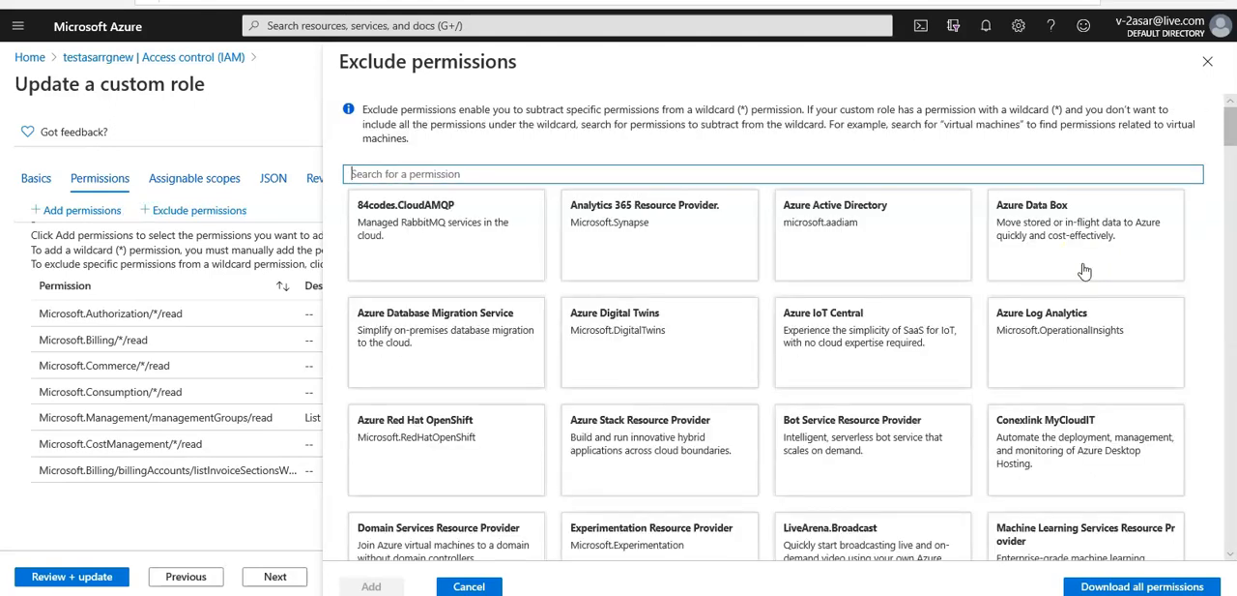
click(1206, 68)
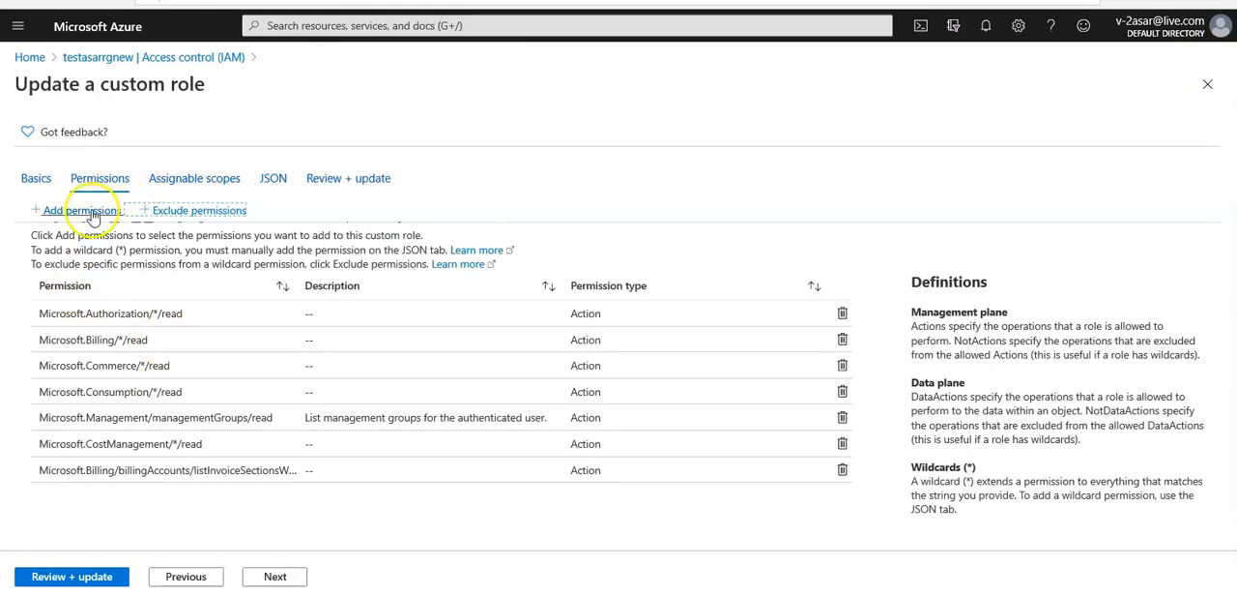
click(94, 213)
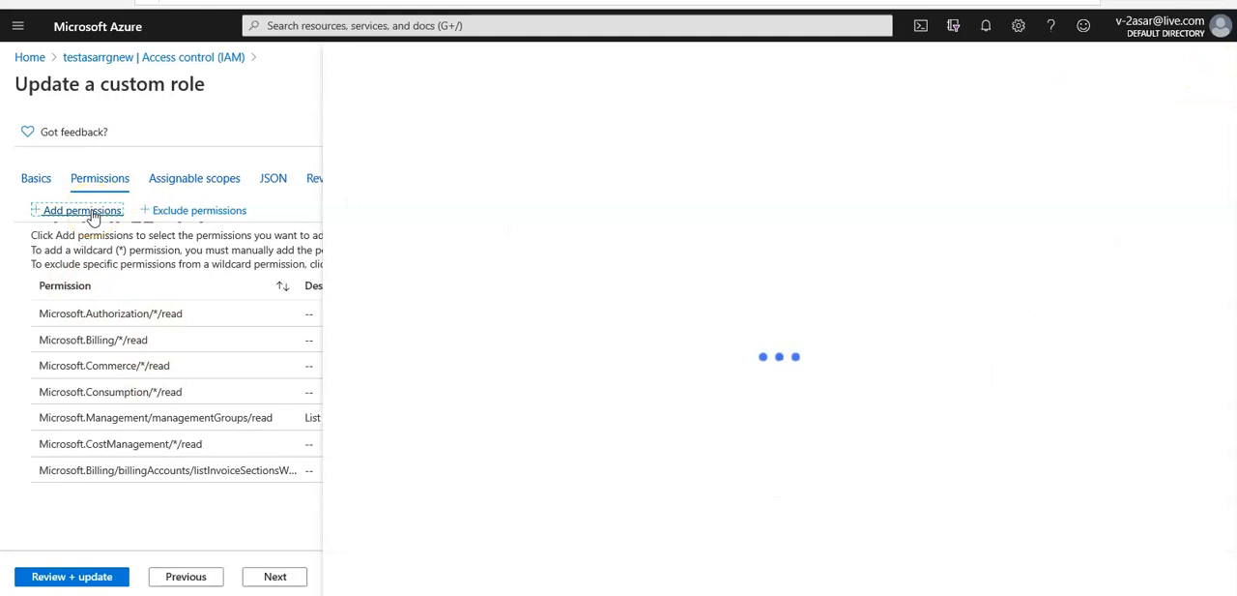